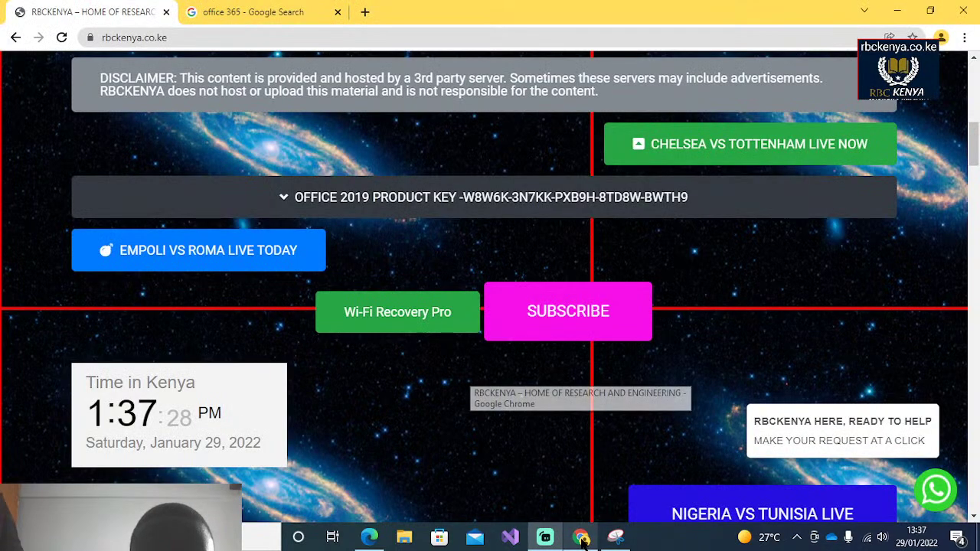
- Scroll the RBCKENYA page and follow the OFFICE 365 E3 link
left_click(975, 65)
left_click(975, 64)
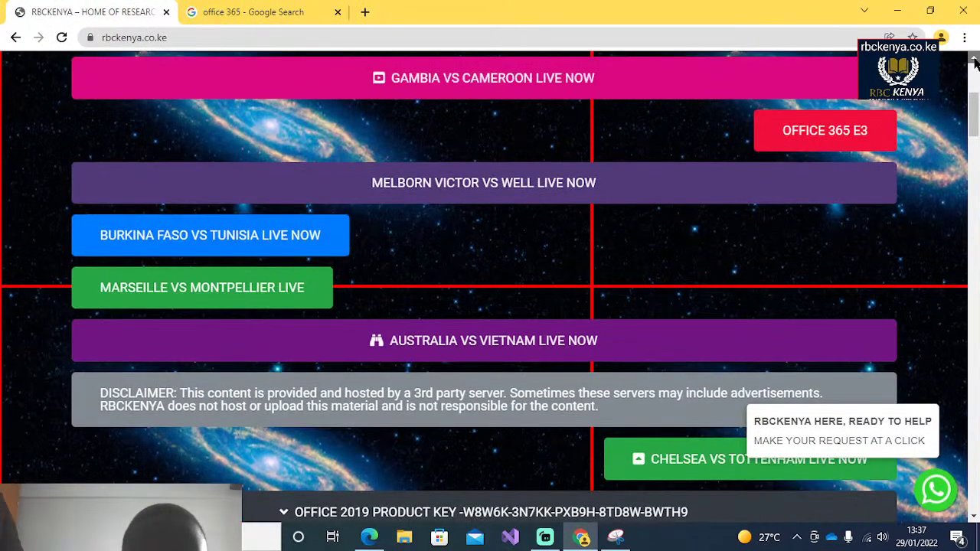
left_click(975, 65)
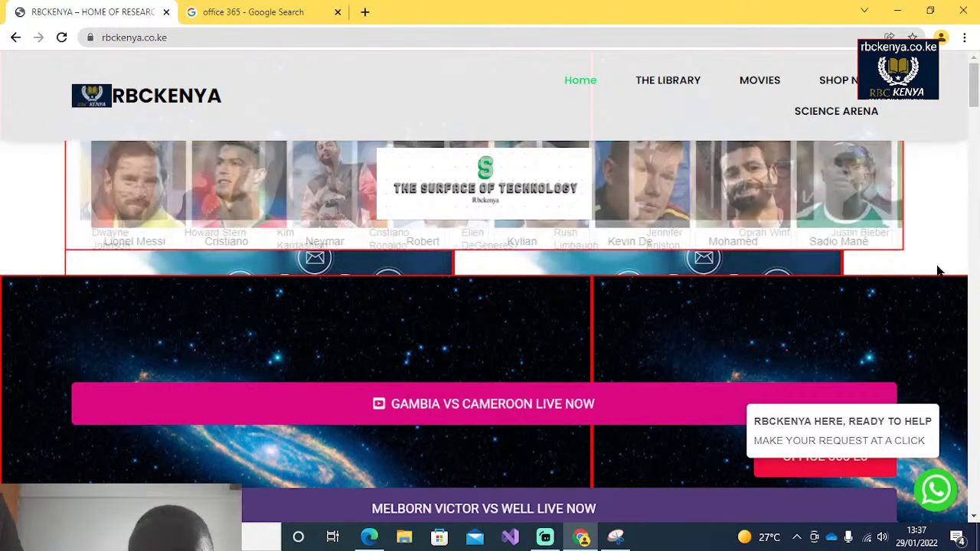
left_click(975, 517)
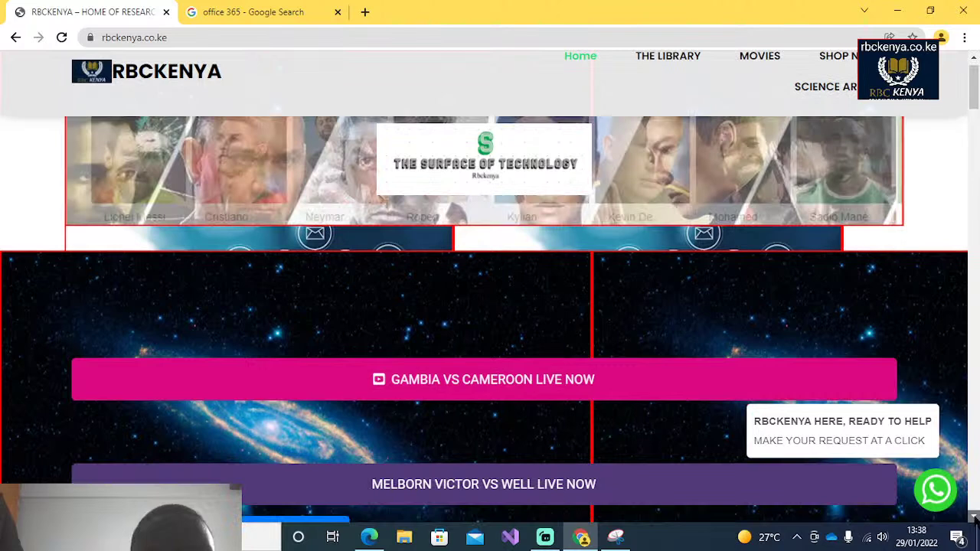
scroll(975, 517, "down", 1)
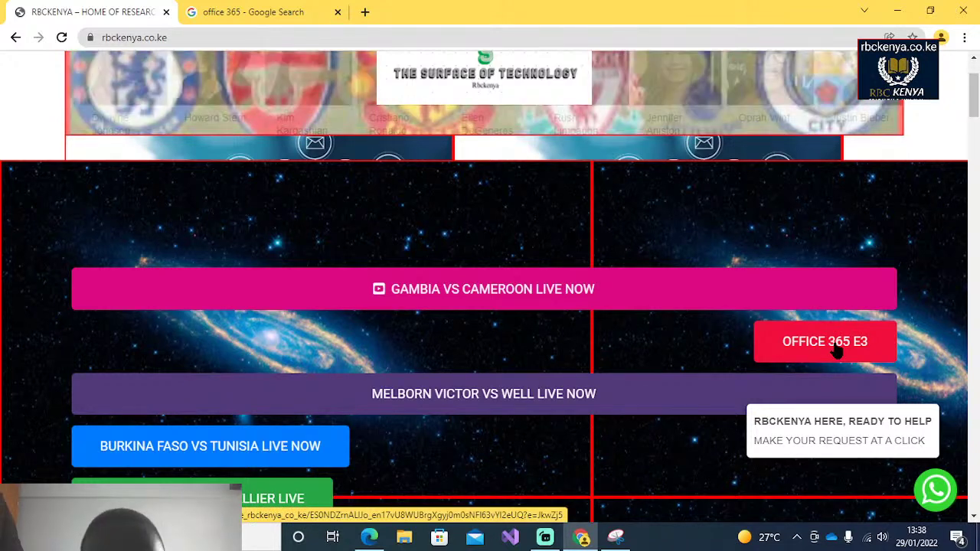
left_click(839, 349)
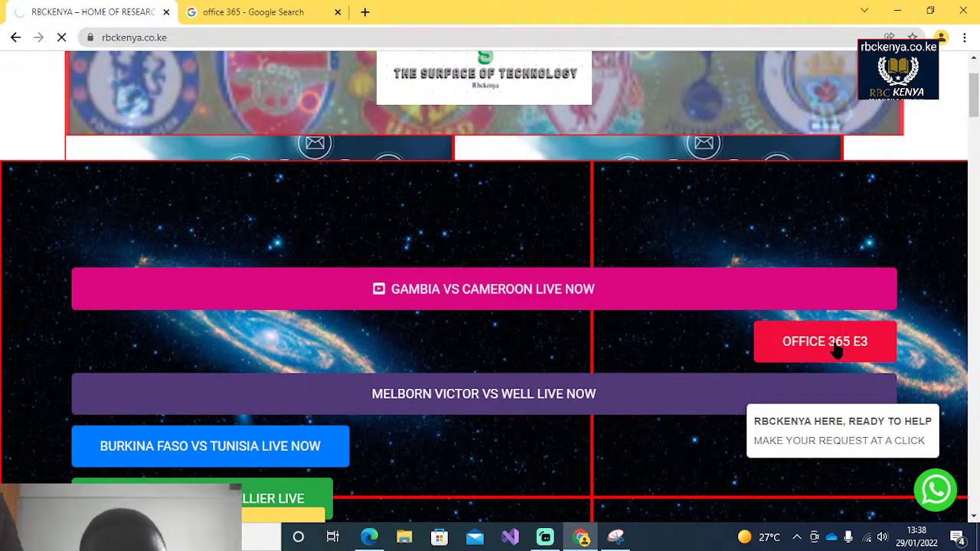
- Download OfficeSetup.exe from OneDrive, then go back to the RBCKENYA home page
left_click(837, 349)
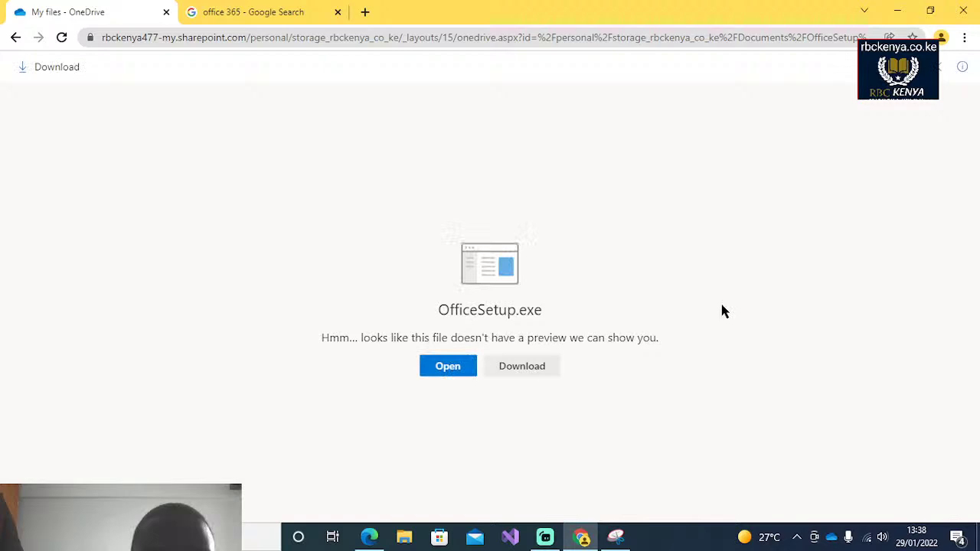
left_click(522, 366)
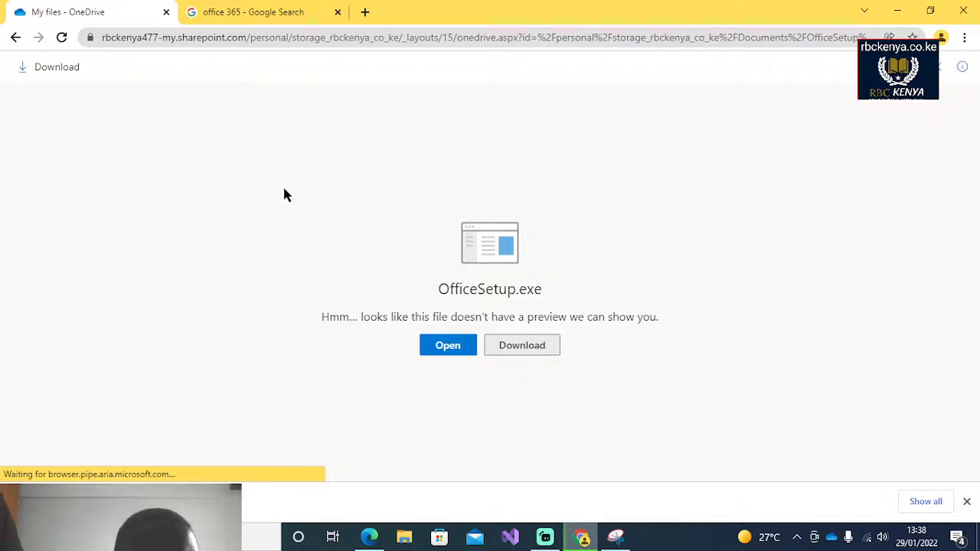
left_click(16, 38)
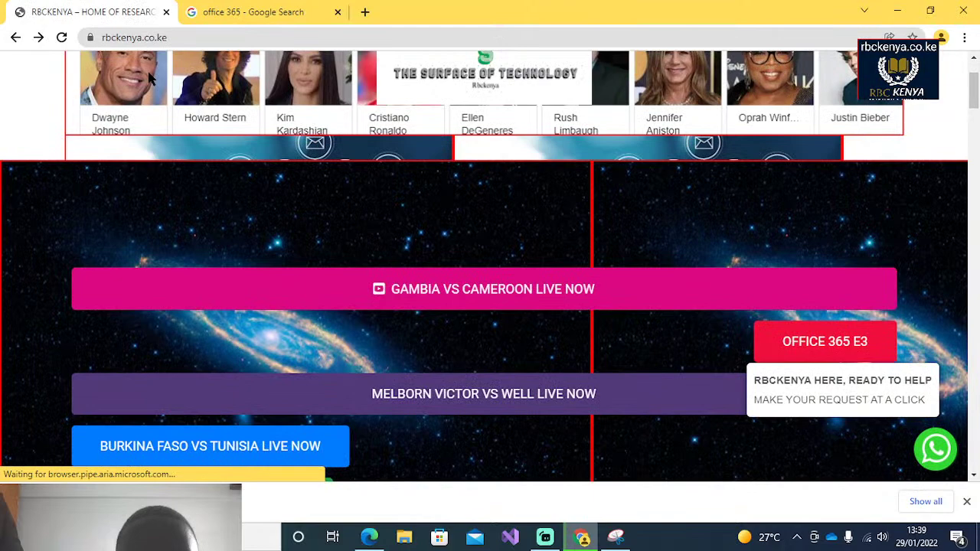
- Scroll down the home page and open the red MICROSOFT OFFICE SET-UP CENTER button
scroll(976, 478, "down", 12)
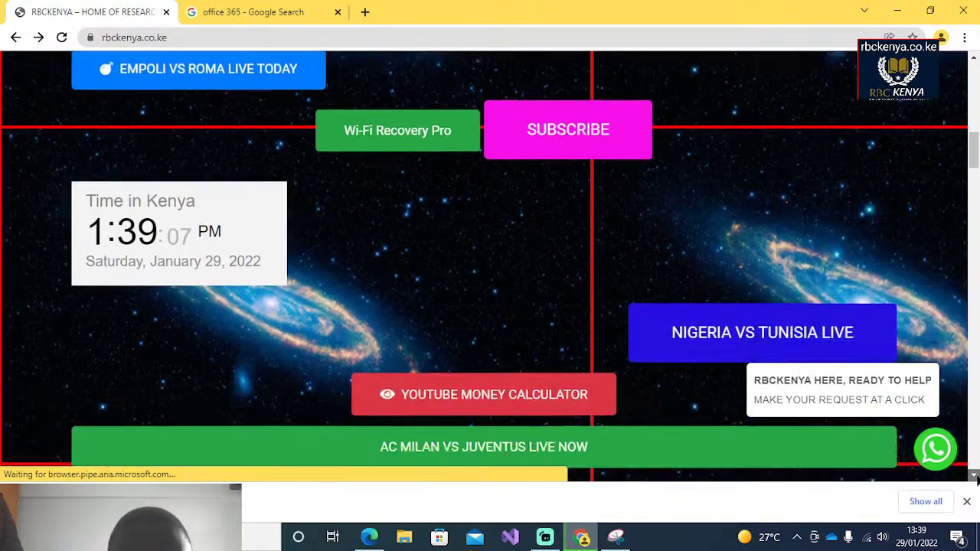
scroll(976, 478, "down", 4)
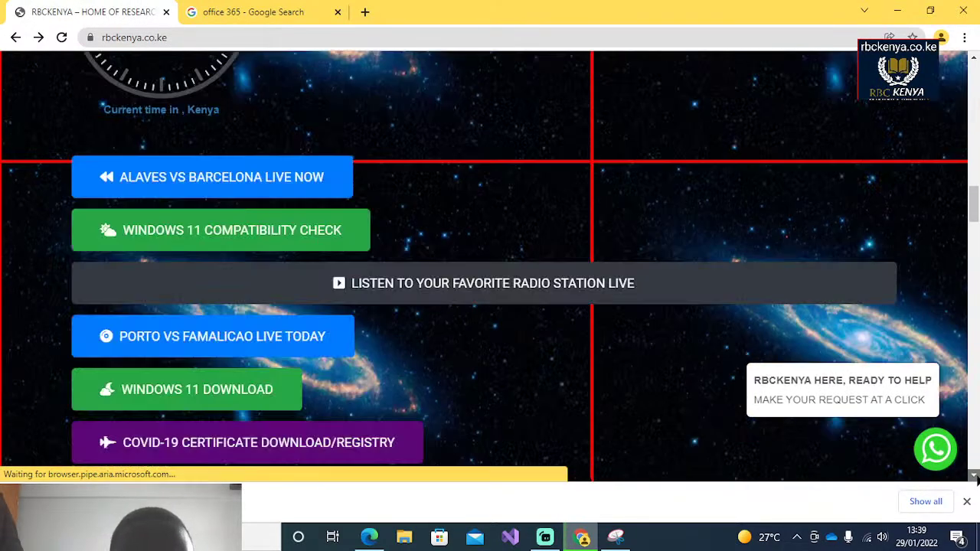
scroll(976, 478, "down", 10)
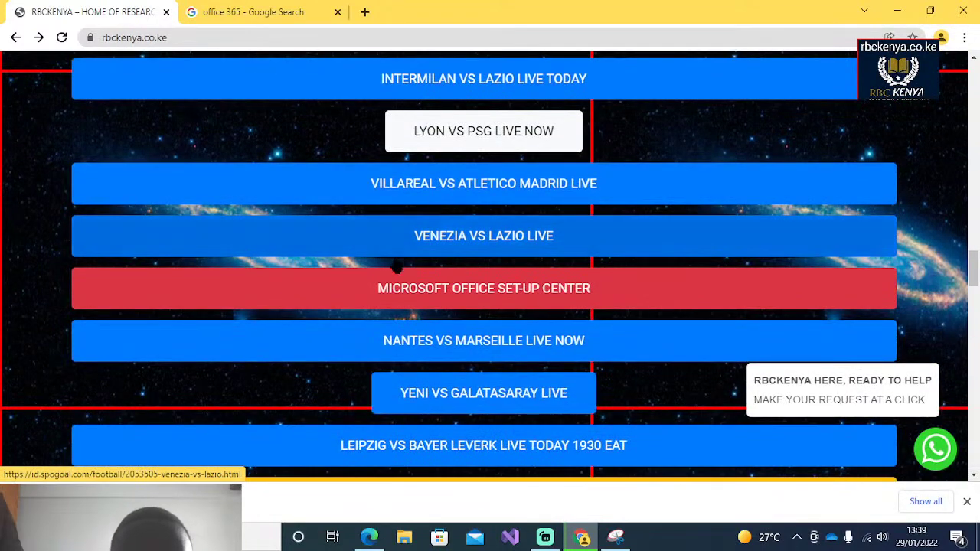
left_click(503, 295)
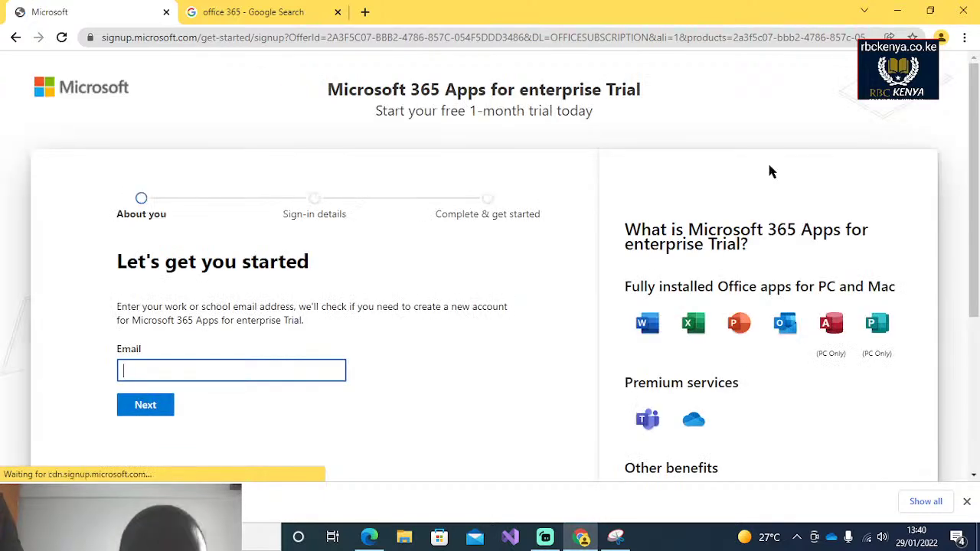
- Enter the user's email address in the Email field and submit it
scroll(976, 218, "down", 1)
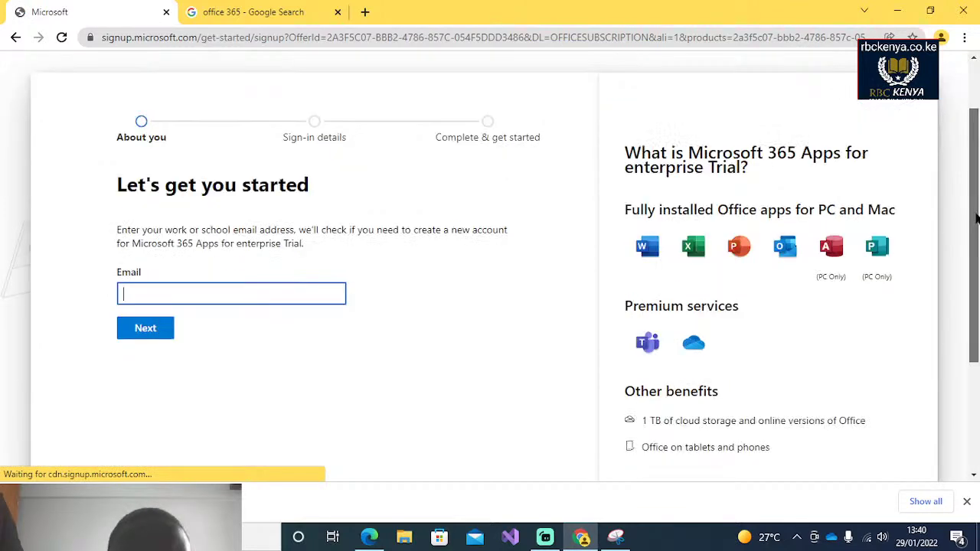
left_click_drag(976, 218, 978, 243)
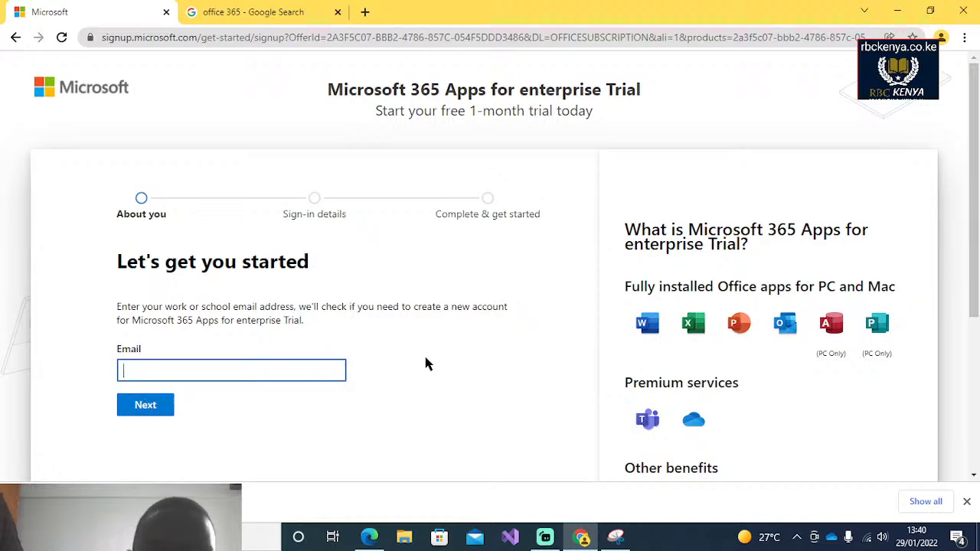
key("Return")
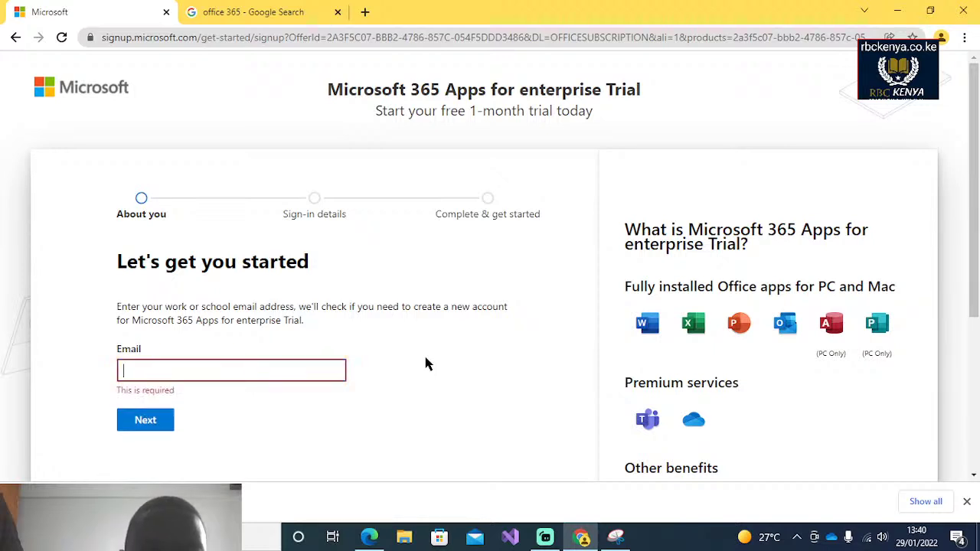
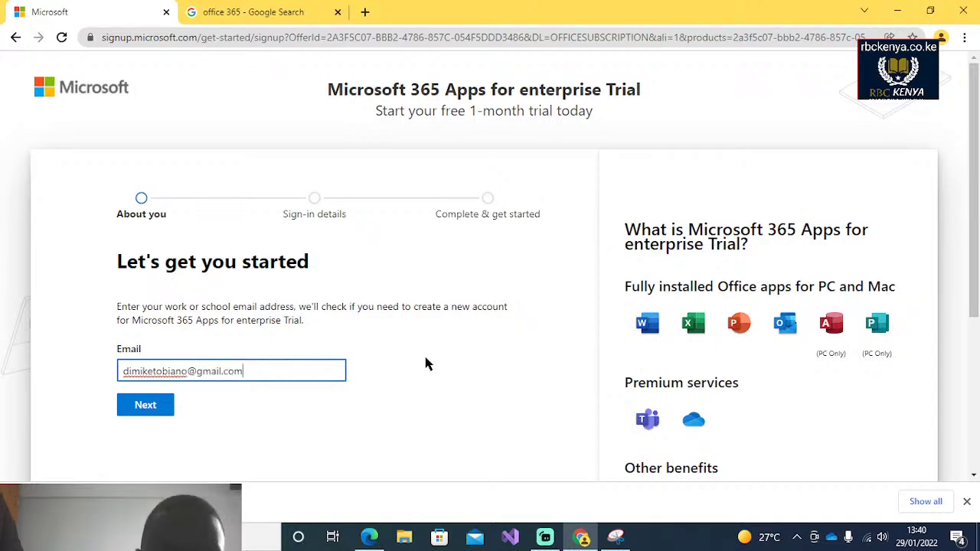
left_click(151, 406)
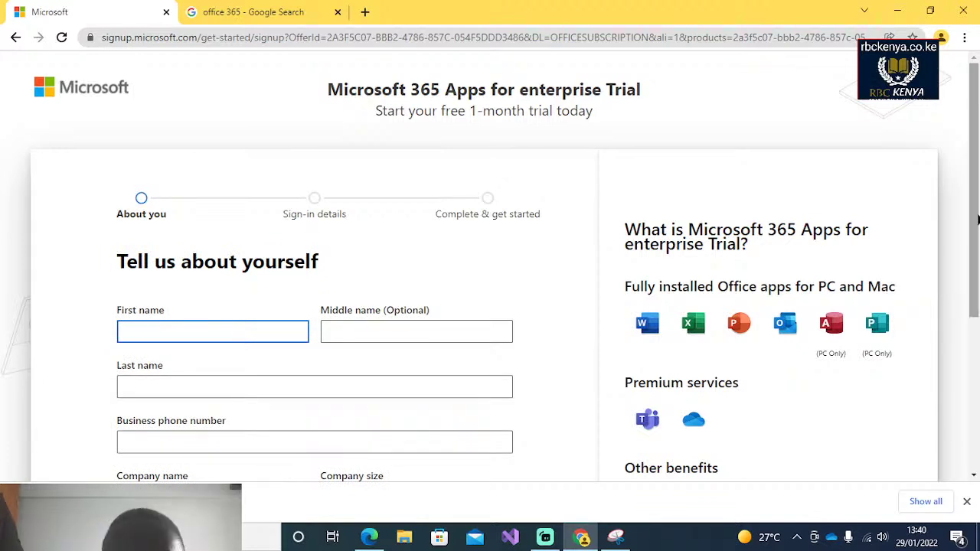
- Fill in the user's first name, last name and business phone number
scroll(976, 221, "down", 2)
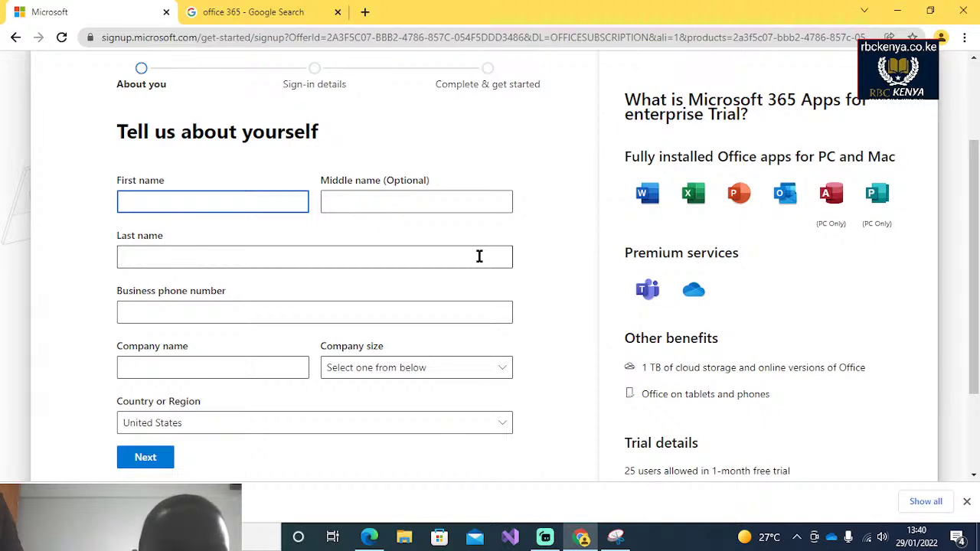
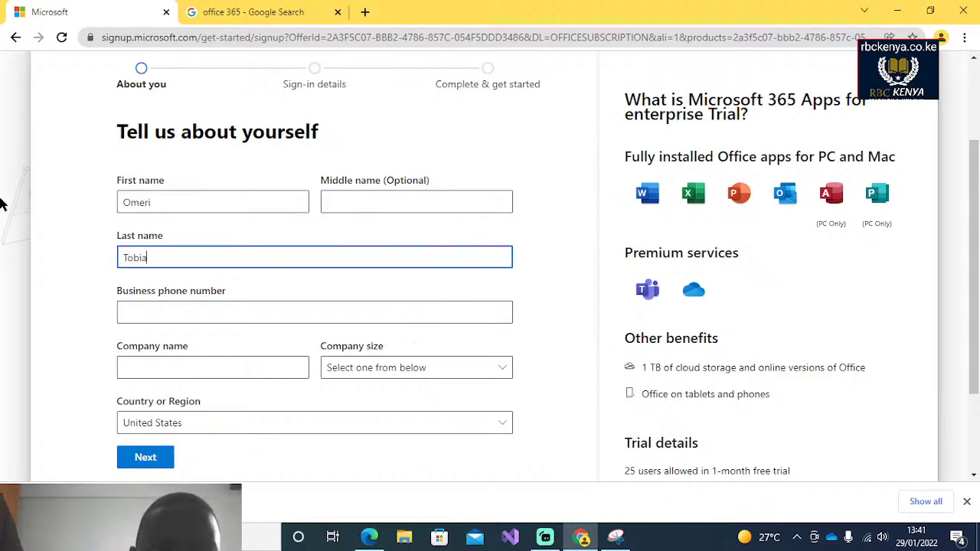
left_click(180, 310)
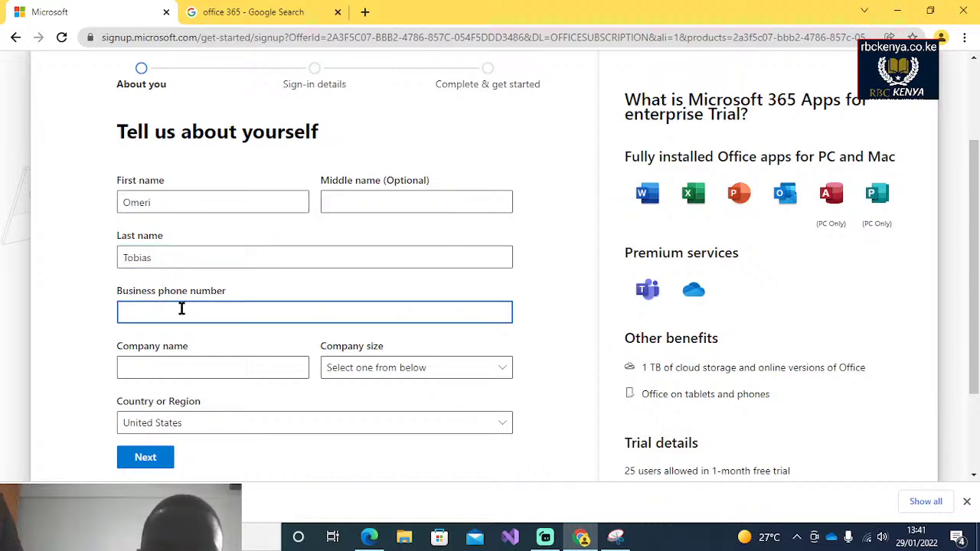
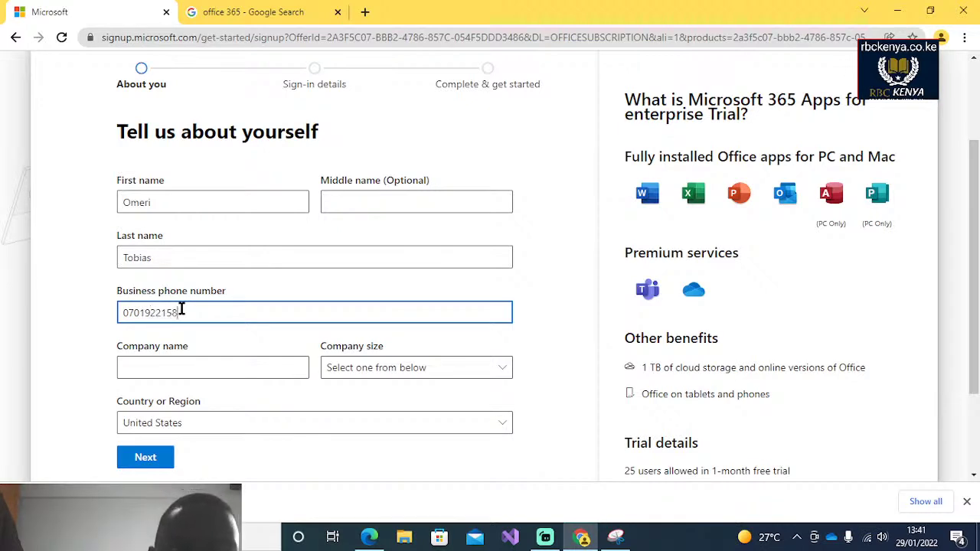
- Set company name 'THE WEB' and company size 1000+ people, then submit the details
left_click(196, 370)
type("we")
key("BackSpace")
key("BackSpace")
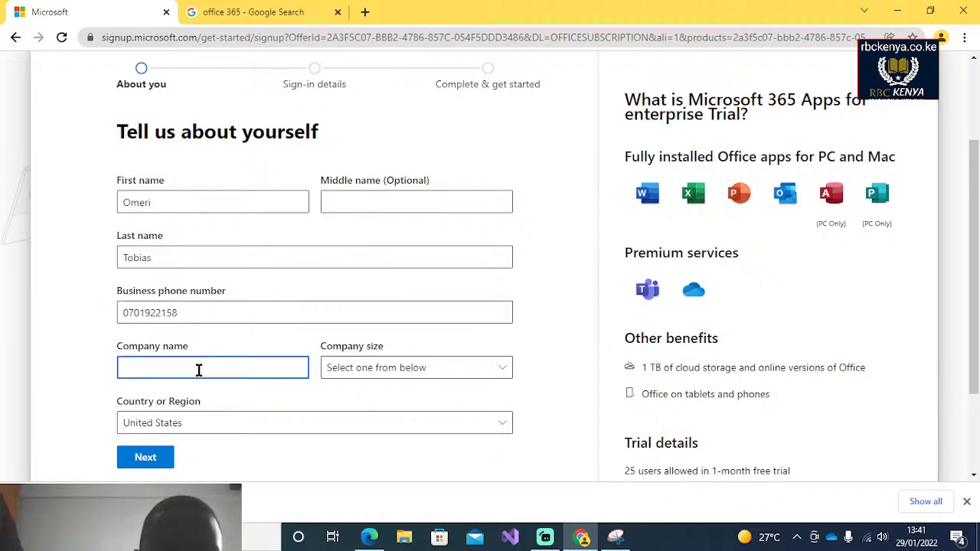
type("THE WEB")
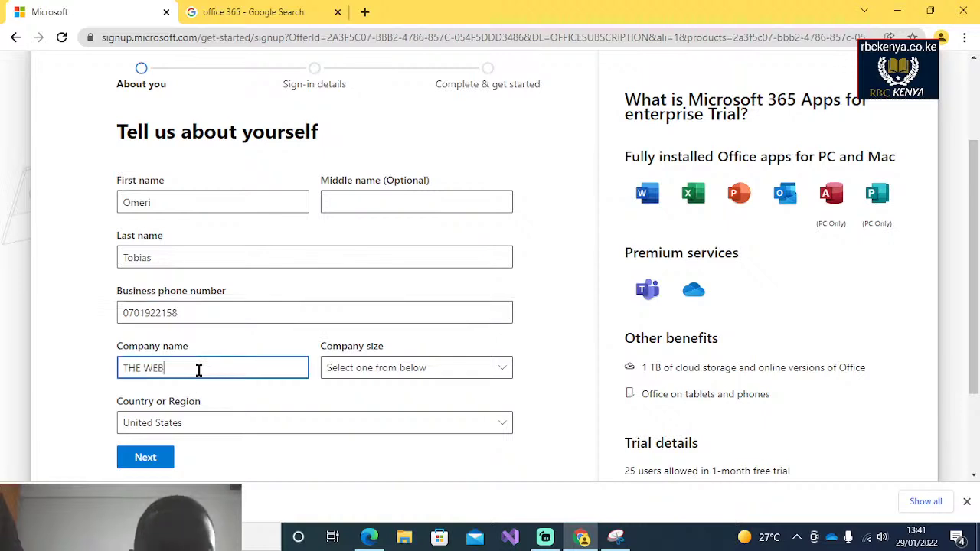
left_click(506, 374)
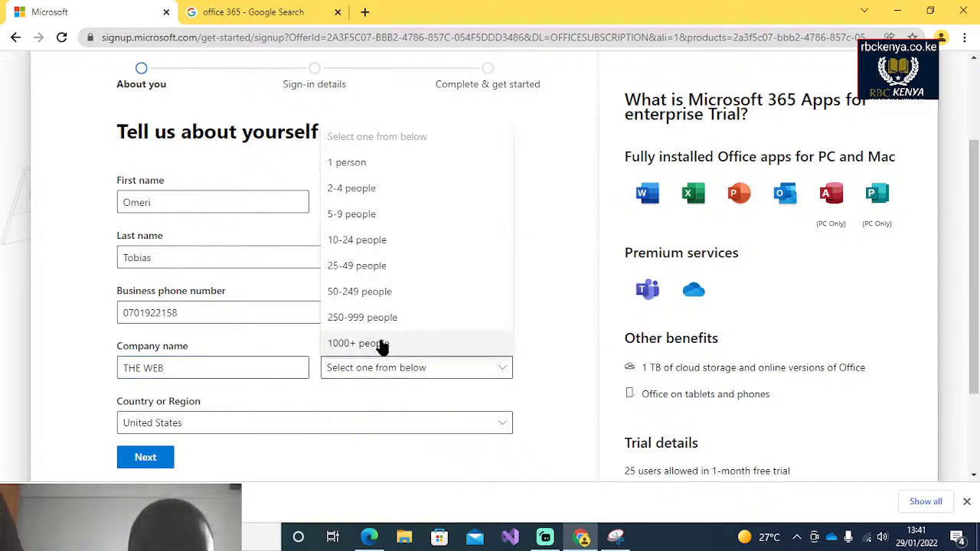
left_click(358, 343)
left_click(974, 475)
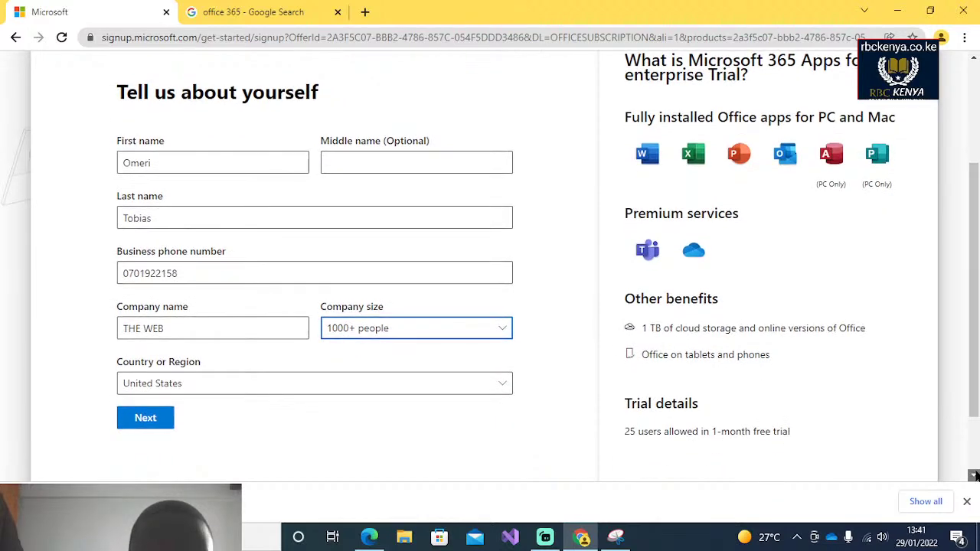
left_click(974, 475)
left_click(145, 373)
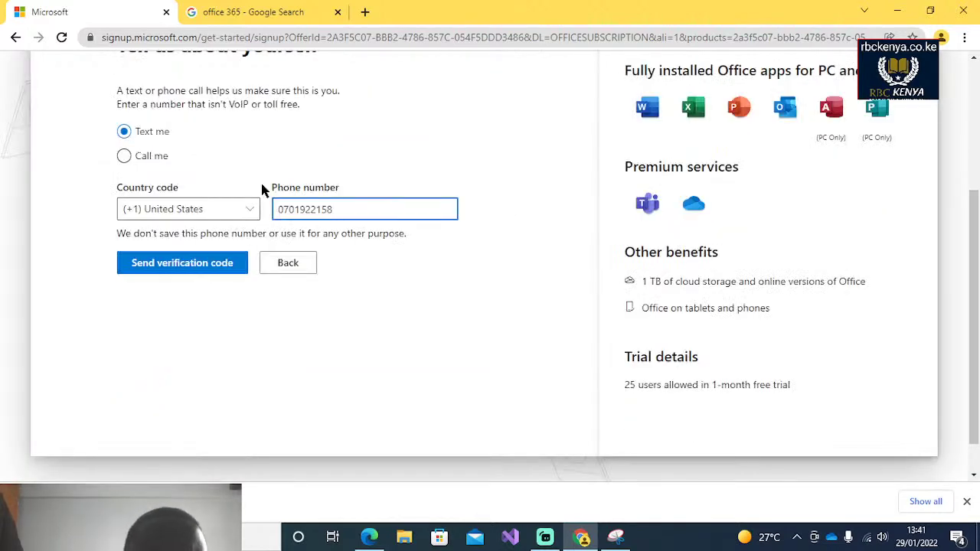
- Pick country code Kenya (+254) and send the verification code by text
left_click(250, 209)
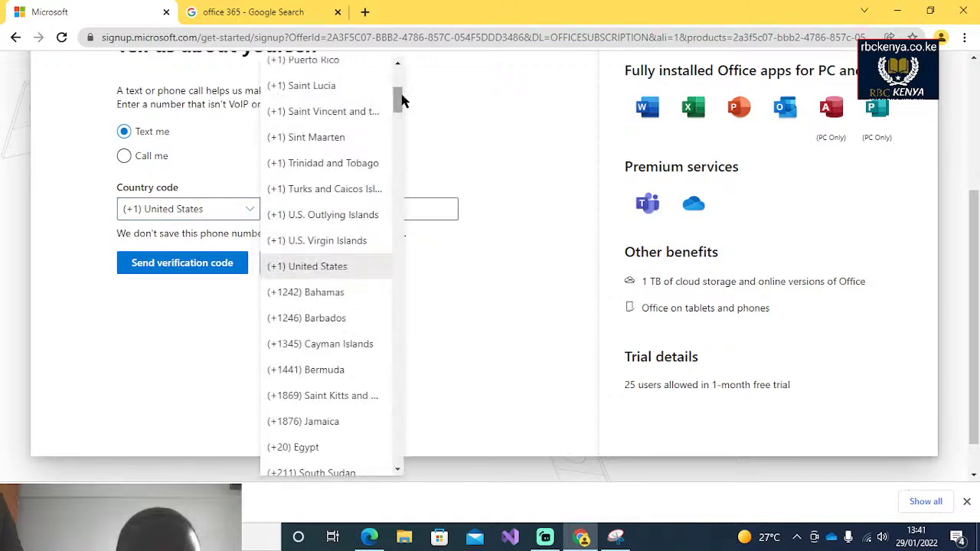
left_click_drag(403, 100, 410, 167)
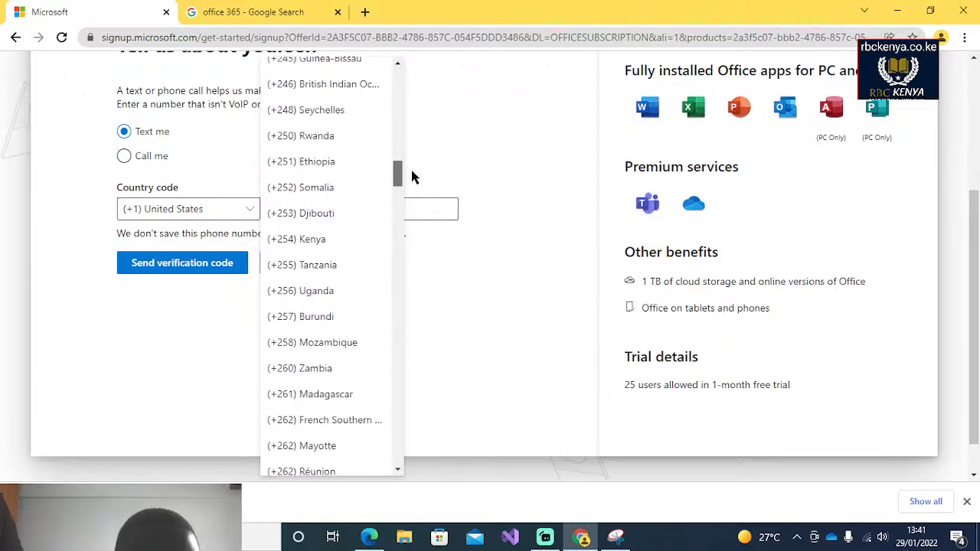
left_click(321, 242)
left_click(197, 268)
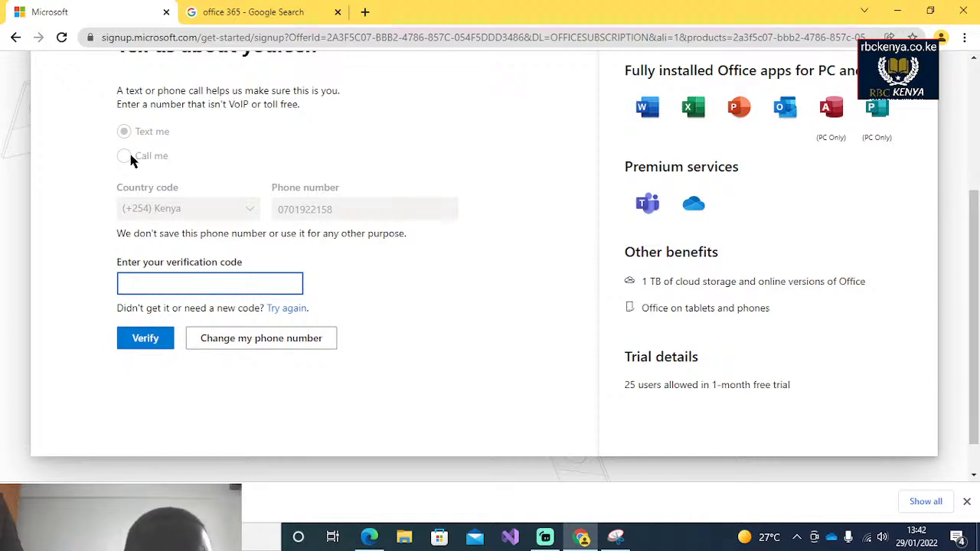
- Change phone verification to the Call me option and request a new code
left_click(226, 311)
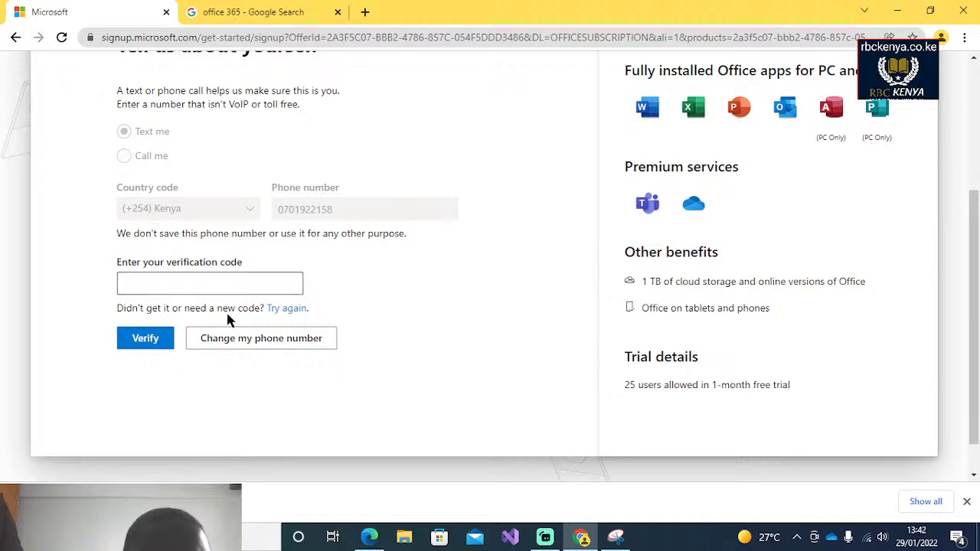
left_click(258, 342)
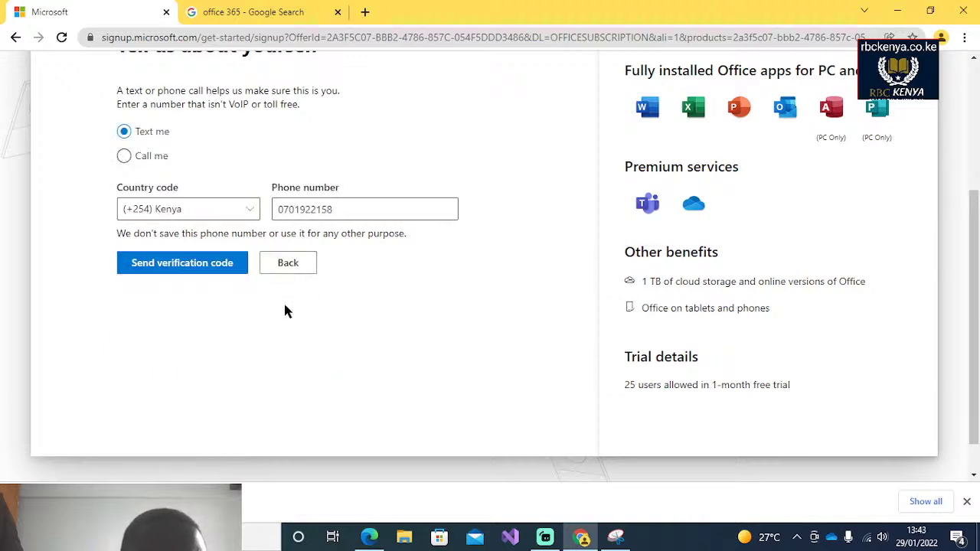
left_click(125, 158)
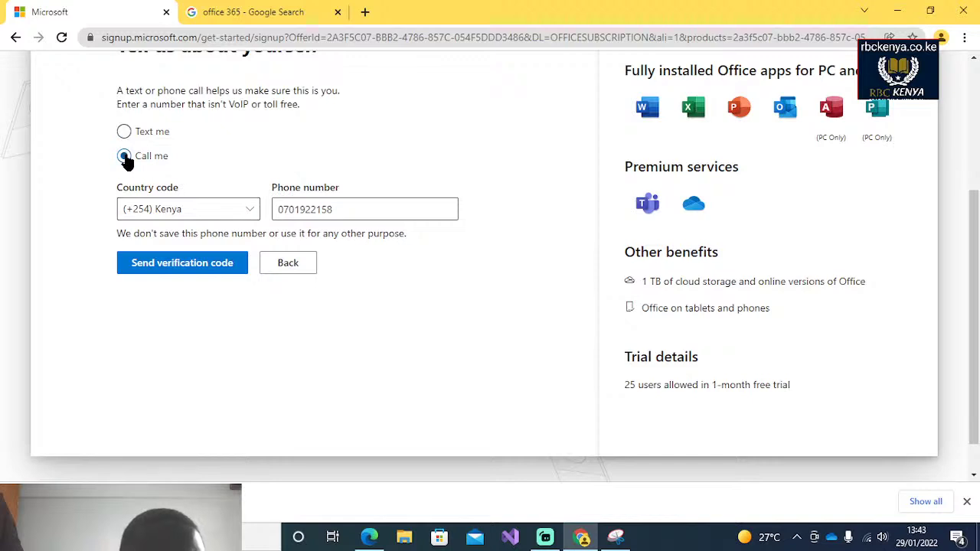
left_click(196, 264)
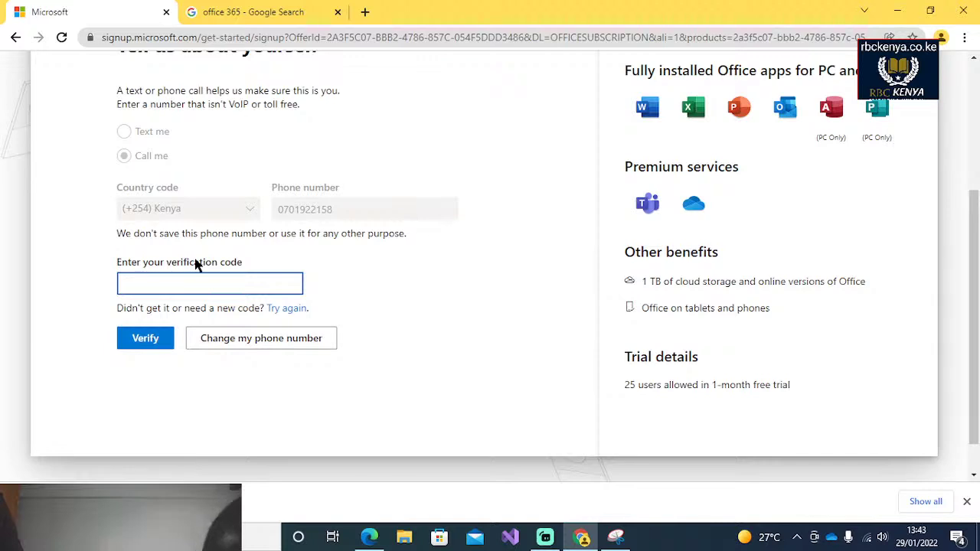
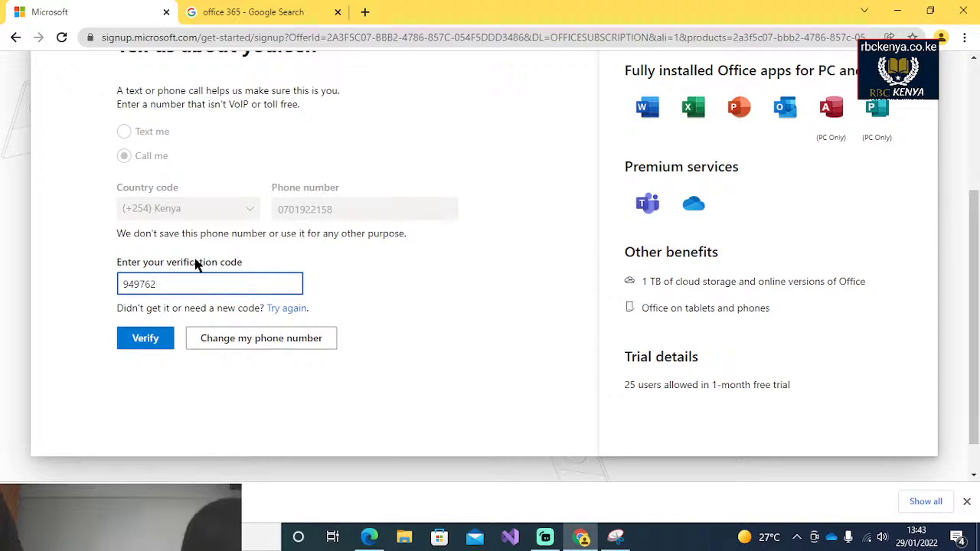
- Enter the six-digit verification code received and verify it
left_click(148, 337)
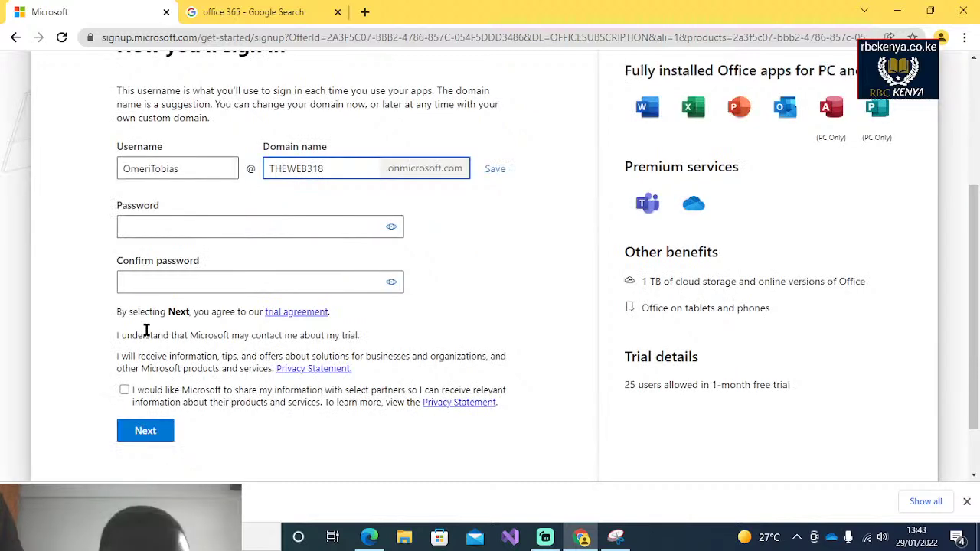
- Enter the account password in both password fields and submit to create the account
left_click(217, 223)
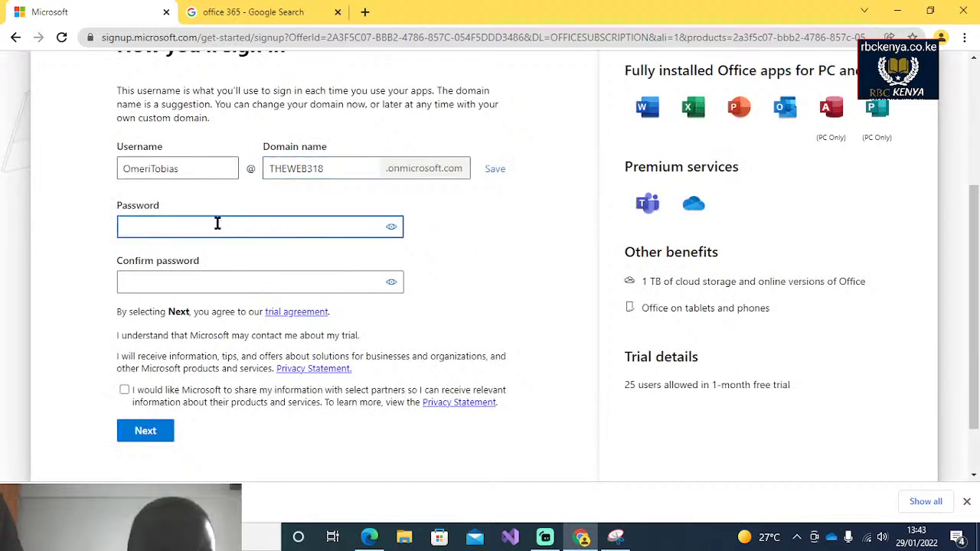
type("******")
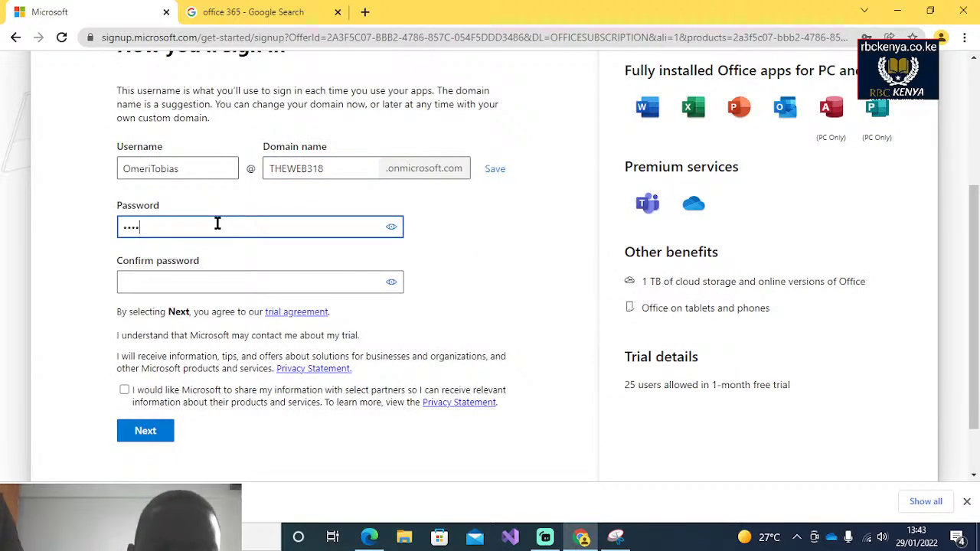
type("*")
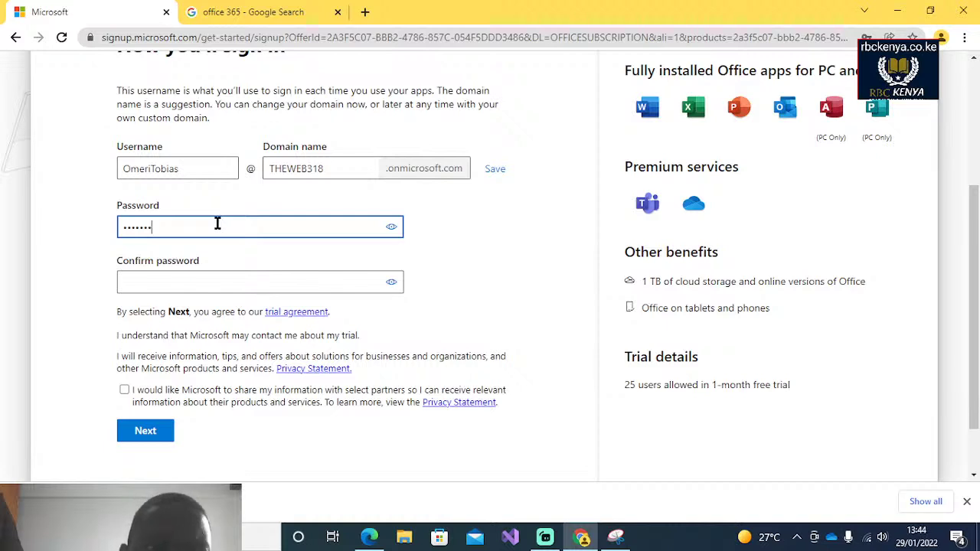
type("*")
key("Tab")
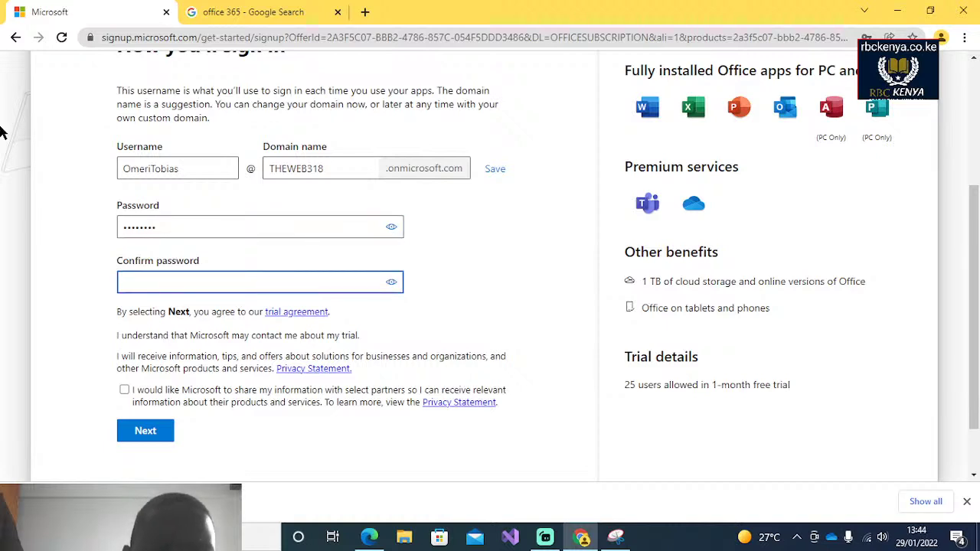
type("*")
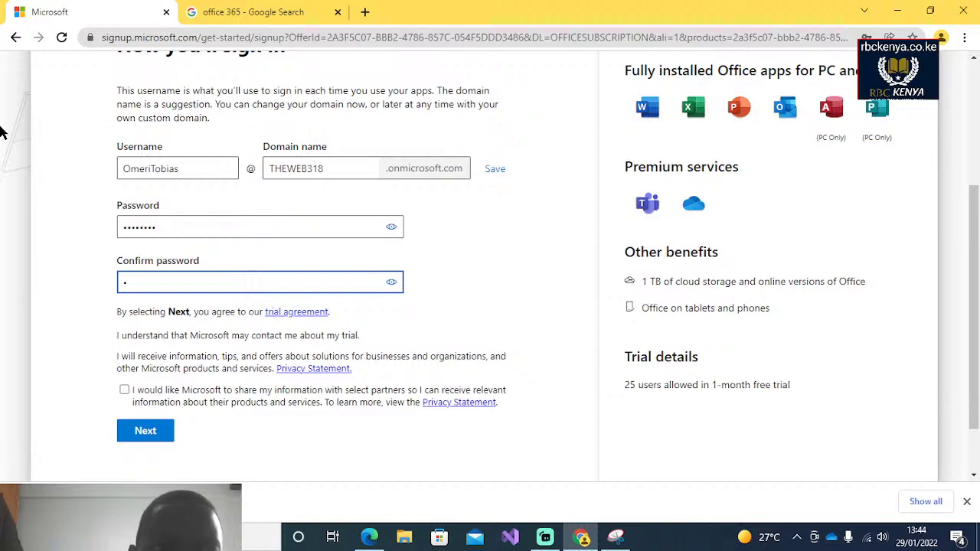
type("**")
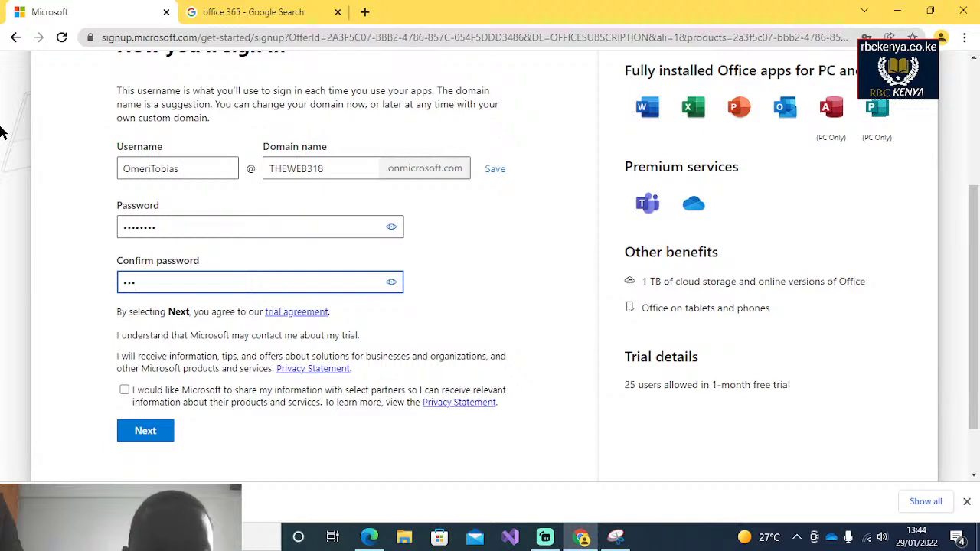
type("*****")
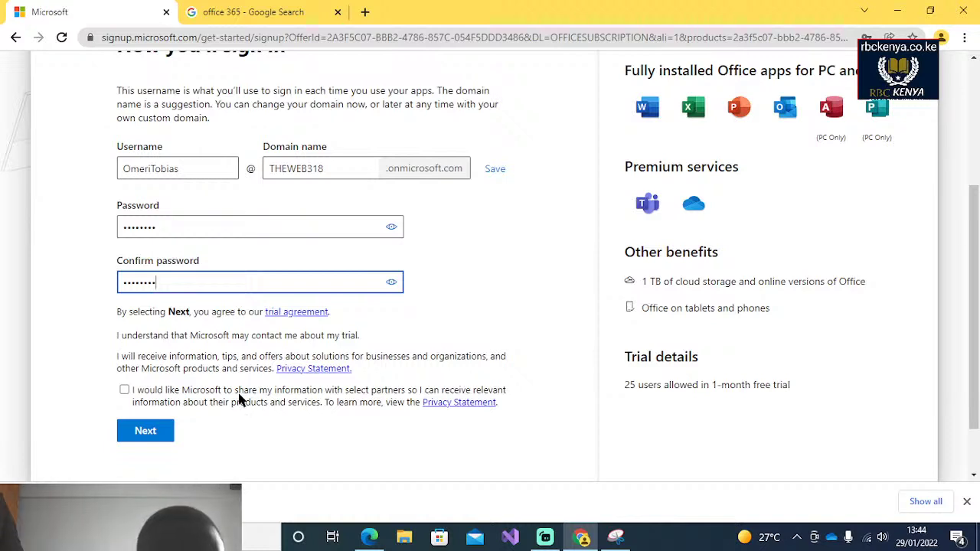
left_click(148, 434)
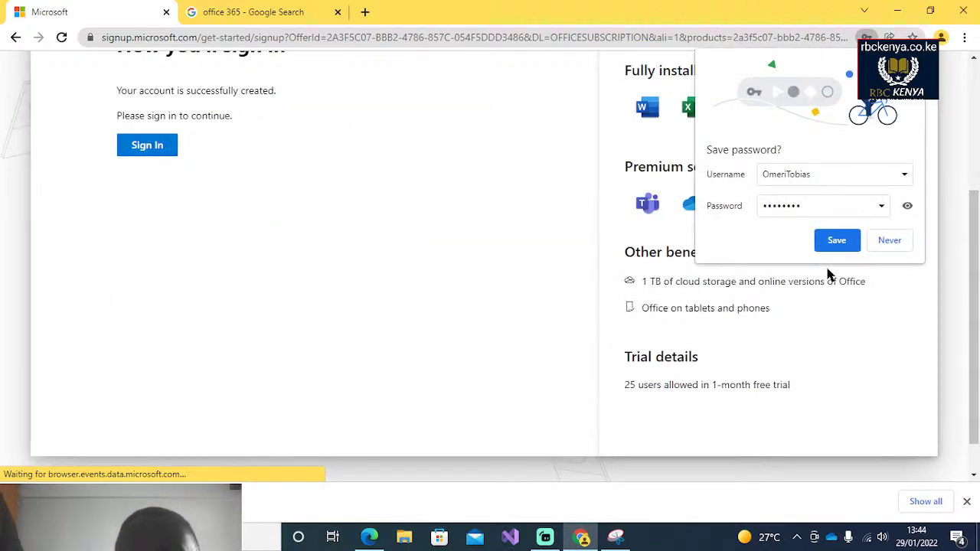
- Save the password in Chrome and sign in to the new account
left_click(837, 242)
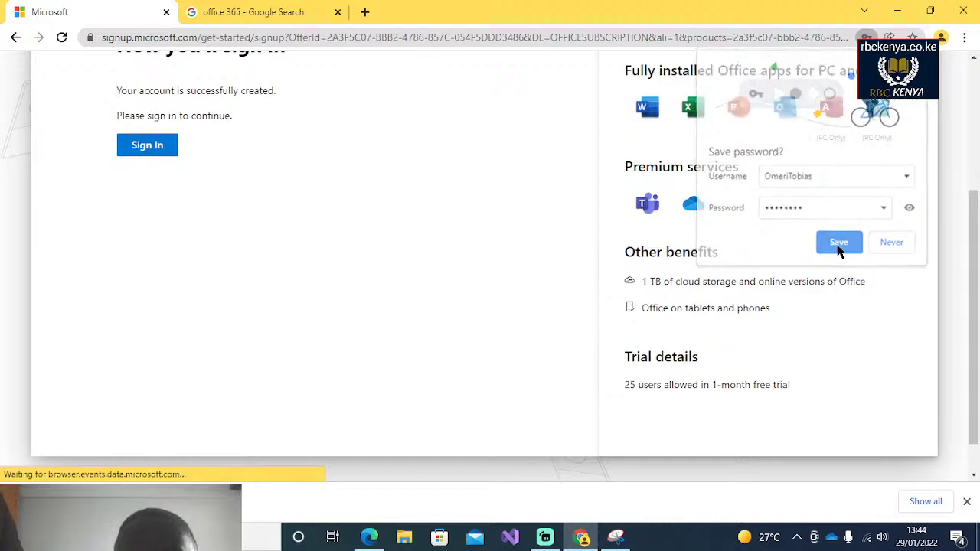
scroll(975, 61, "up", 2)
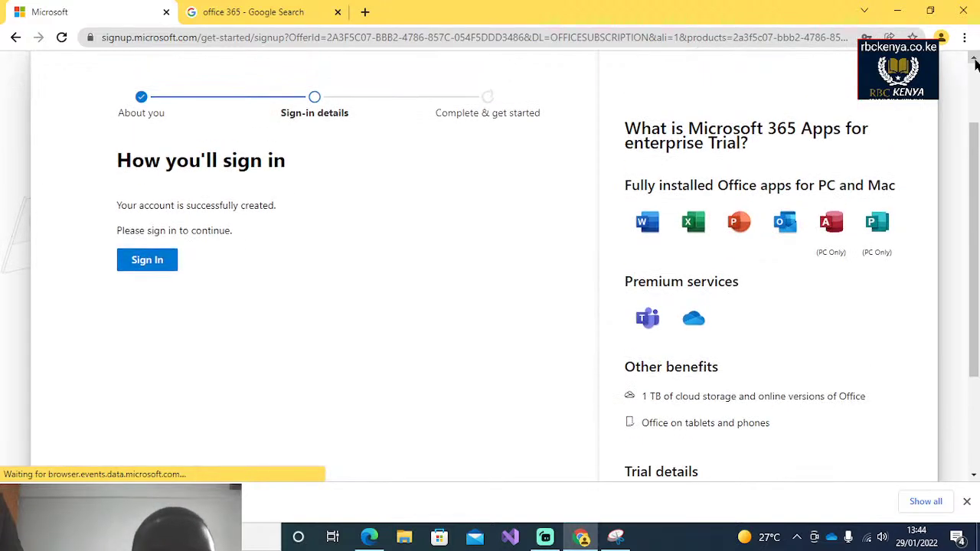
left_click(975, 61)
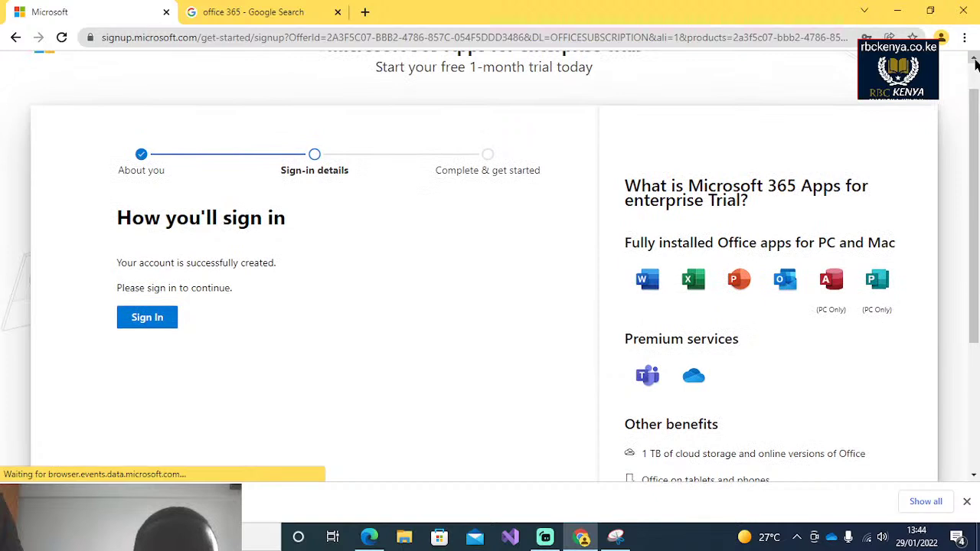
left_click(157, 316)
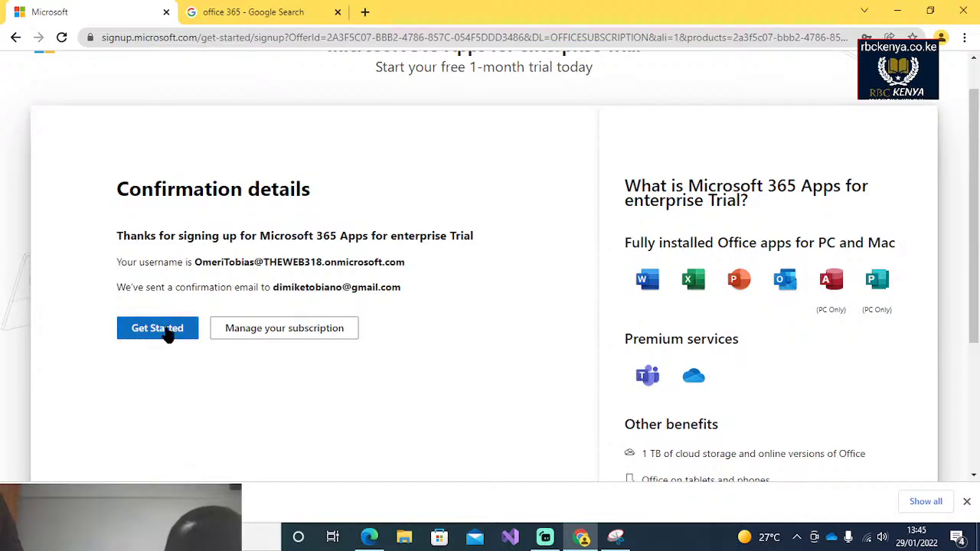
- Choose Get Started on the Confirmation details page to launch the admin portal
left_click(167, 331)
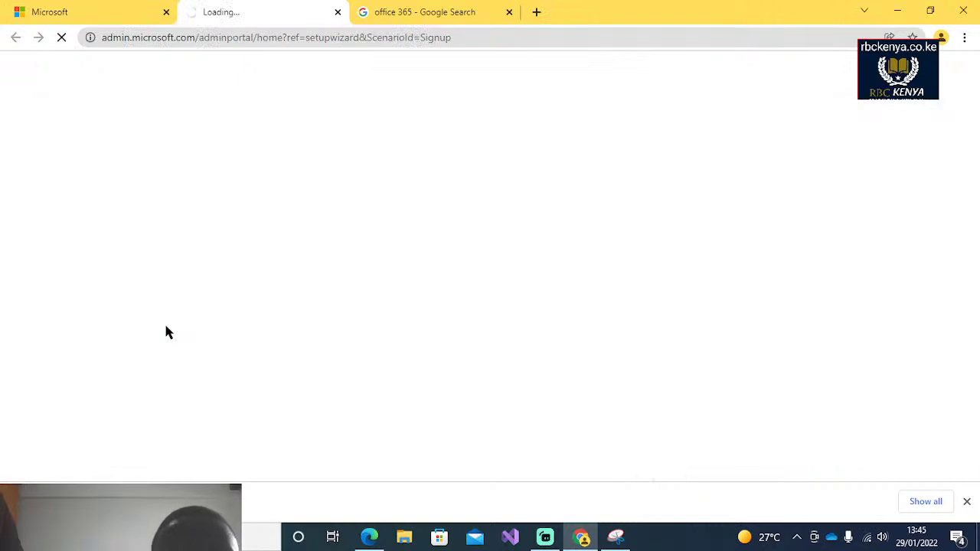
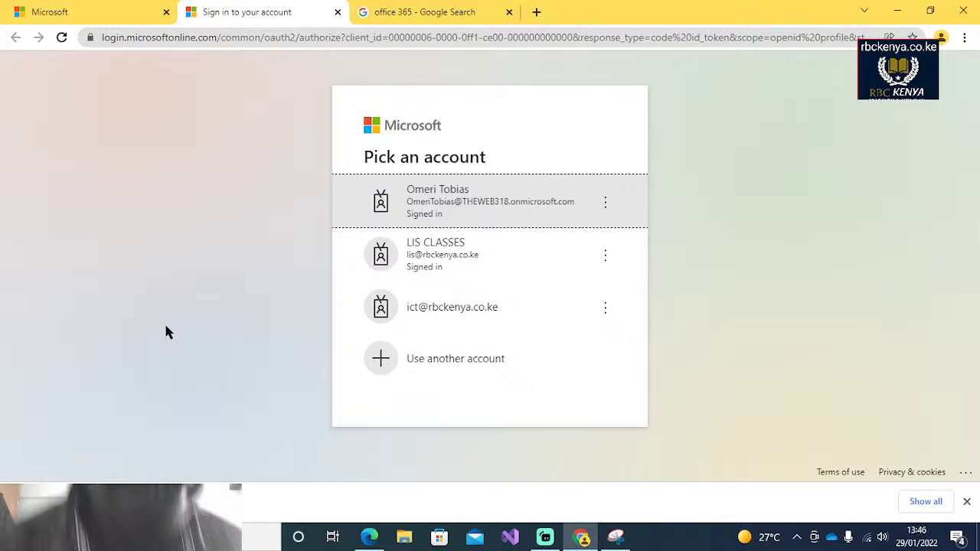
- Go to Microsoft 365 sign-in in Chrome until the 'Pick an account' page lists the saved accounts
left_click(470, 204)
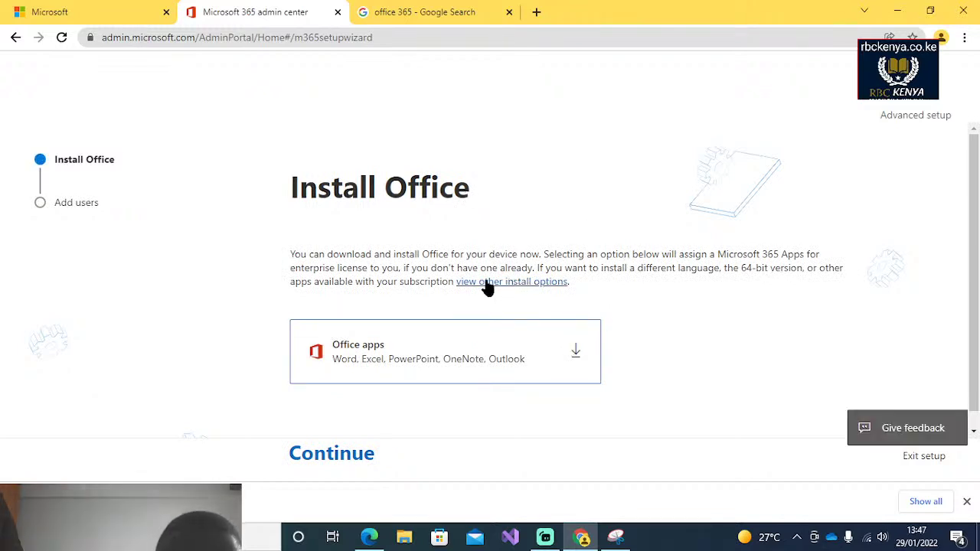
- Choose the organisation account and wait for the admin center's Install Office setup wizard to load
left_click(515, 284)
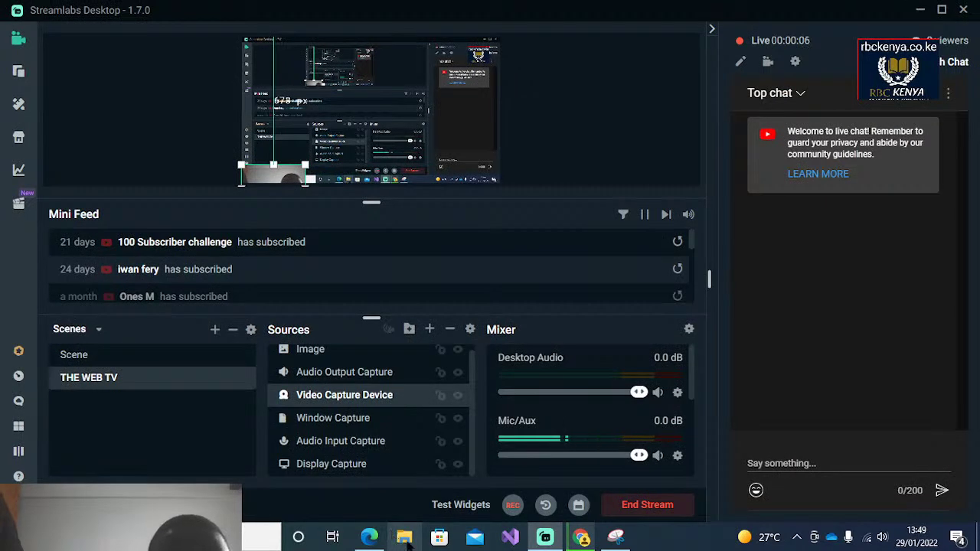
- Follow 'view other install options' to reach the My account Apps & devices page
left_click(406, 538)
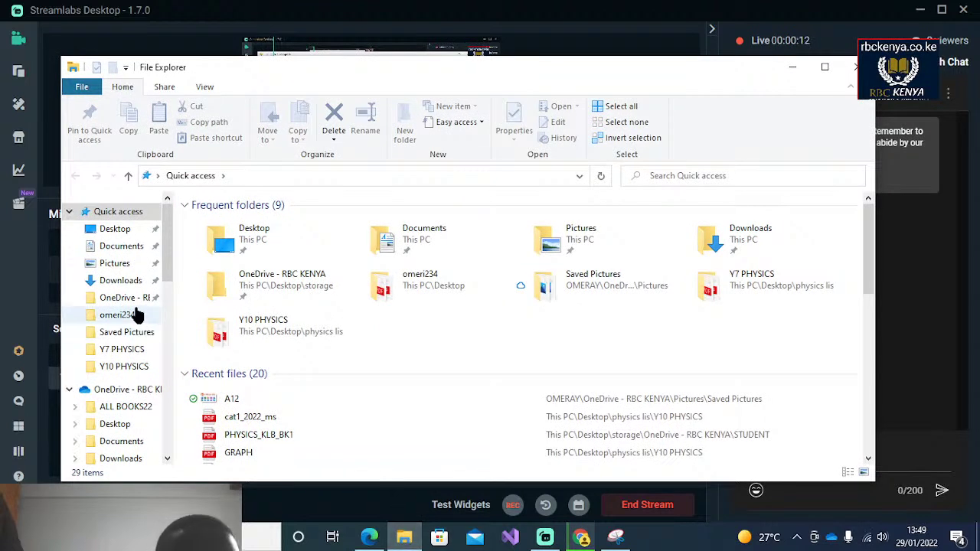
- Open the OneDrive - RBC KENYA folder, browse its 337 items, and place the cursor in its search box
left_click(135, 391)
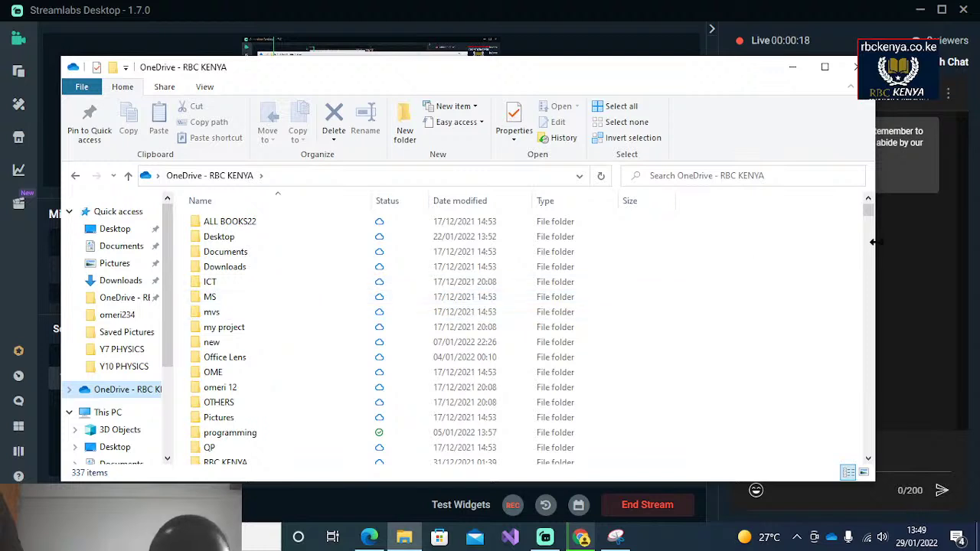
left_click(868, 459)
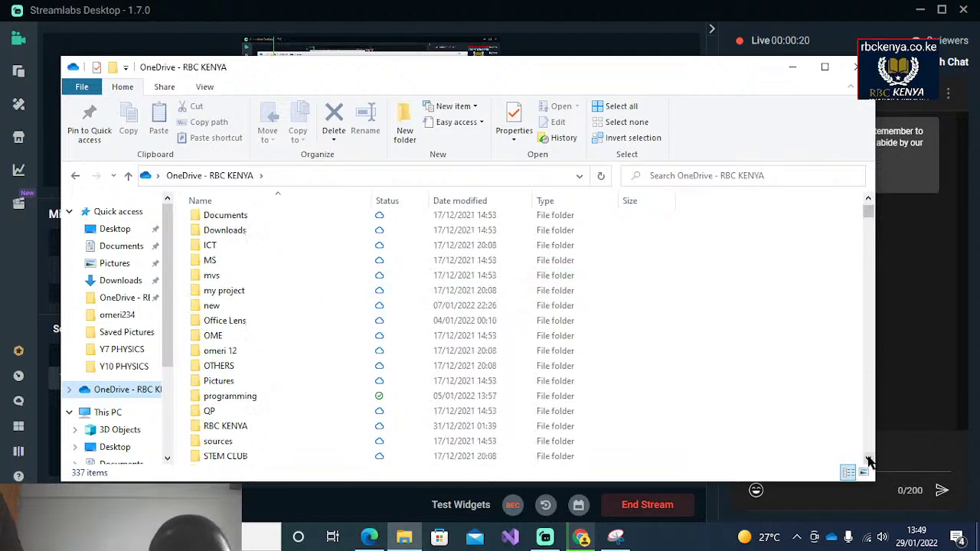
left_click(868, 459)
left_click(868, 458)
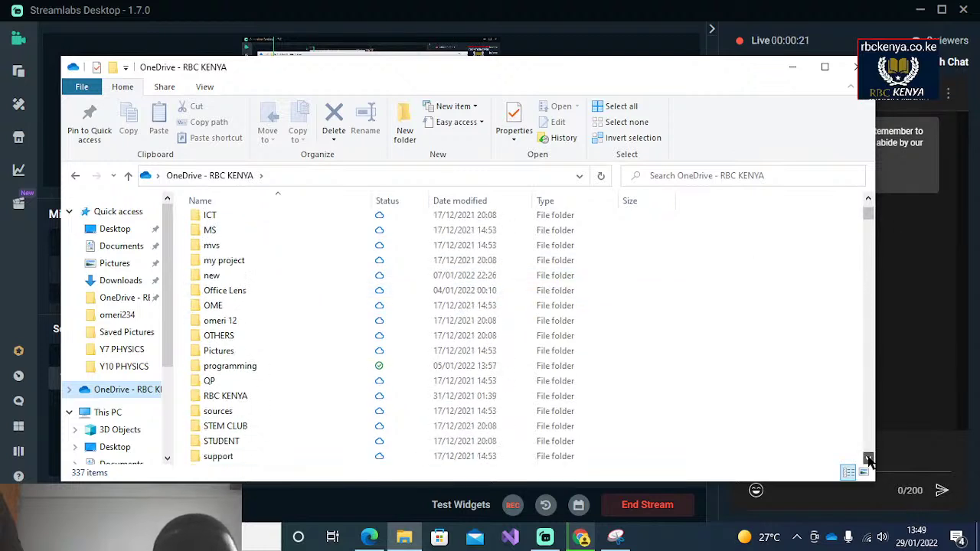
left_click_drag(868, 459, 869, 458)
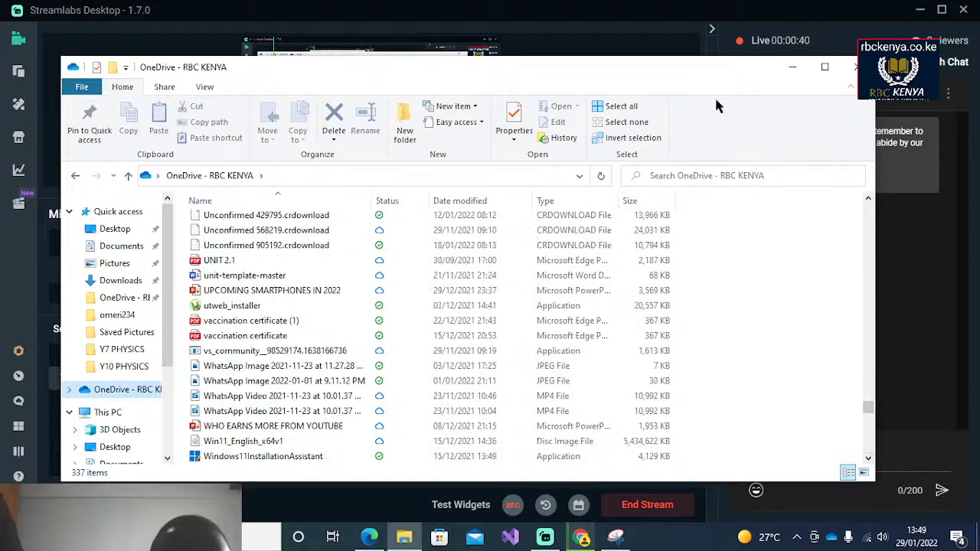
left_click(760, 175)
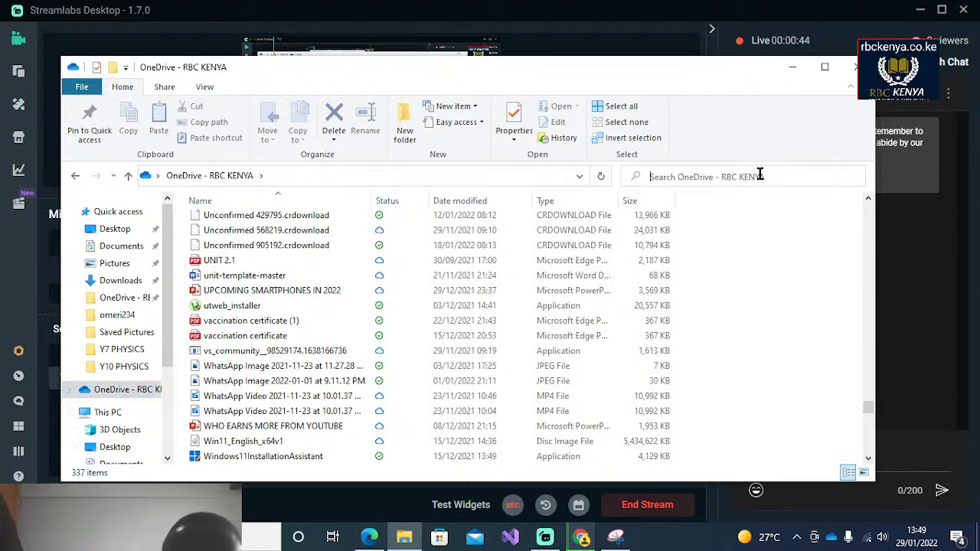
- Search the folder for 'OFF' to find OfficeSetup.exe, dismiss the privileges error, and minimize Explorer
type("OFF")
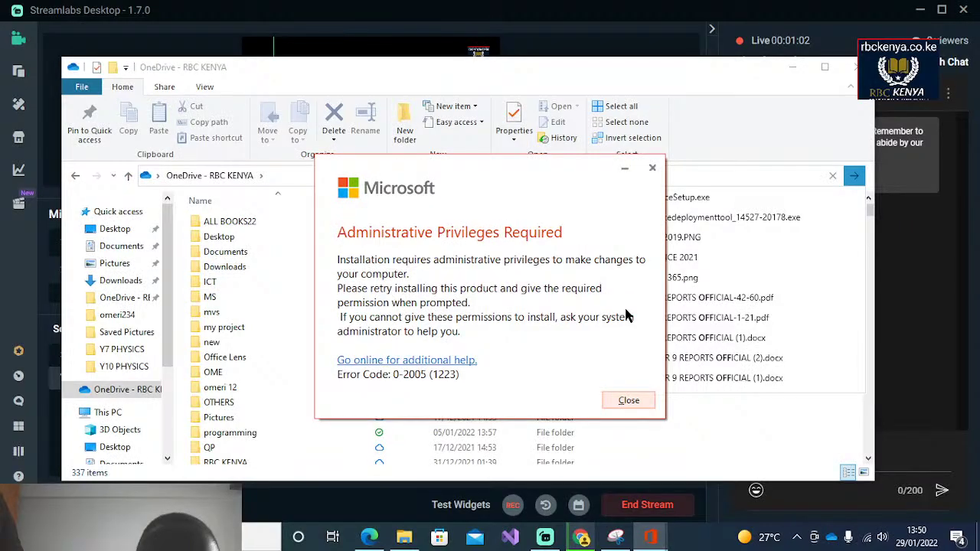
left_click(636, 400)
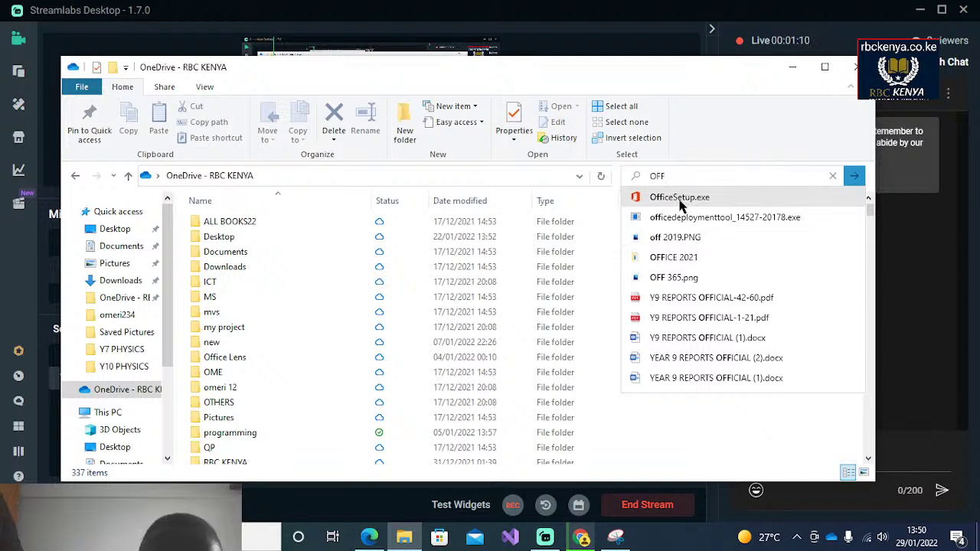
right_click(684, 205)
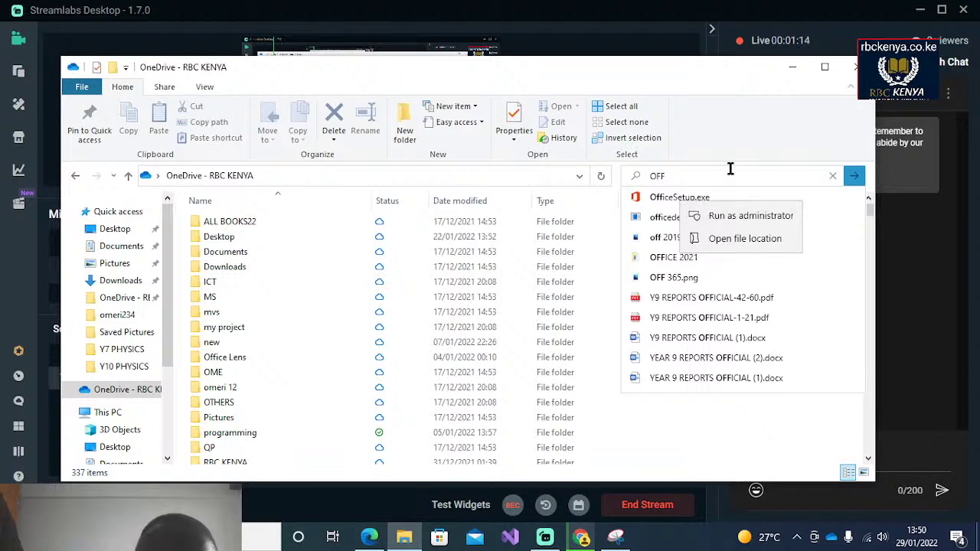
left_click(794, 67)
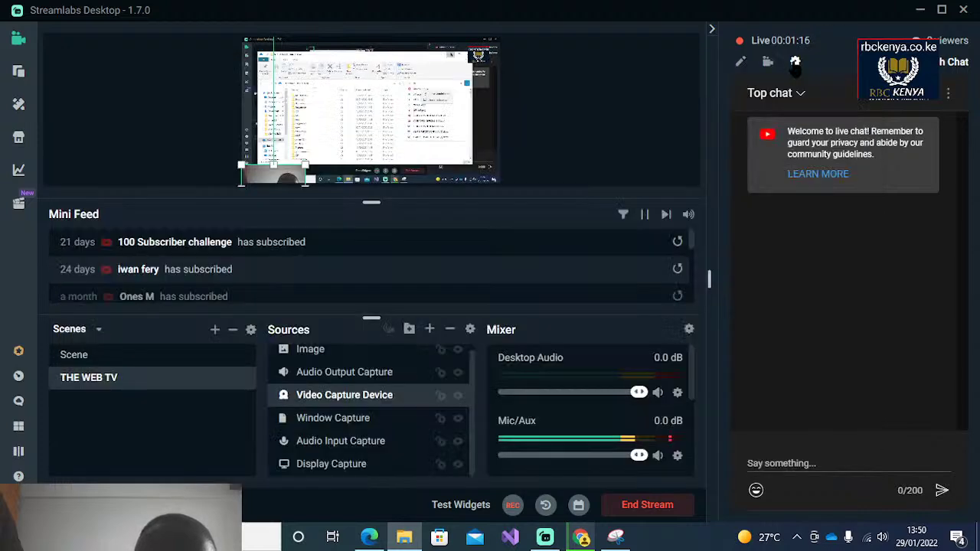
- Create a Microsoft Word Document from the desktop's New menu, keeping its default name
left_click(921, 9)
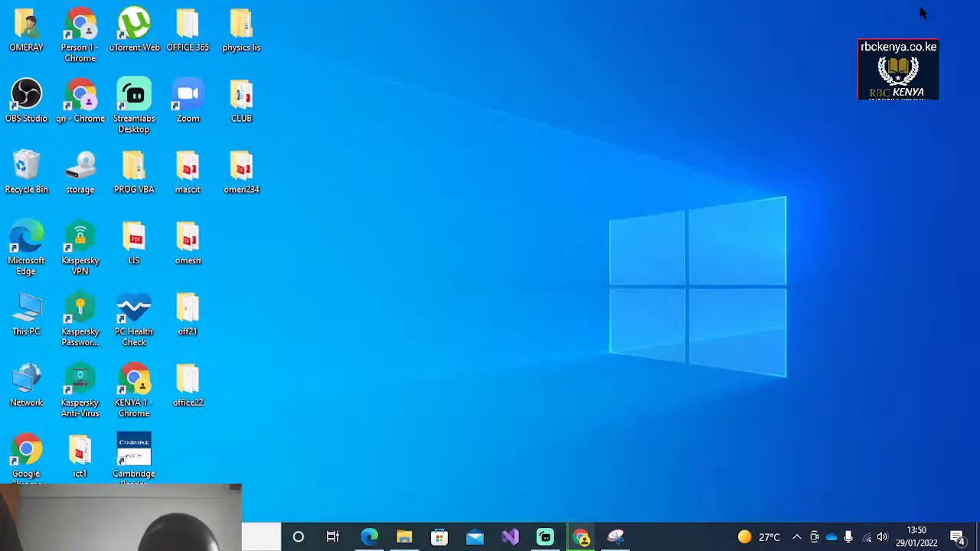
right_click(484, 120)
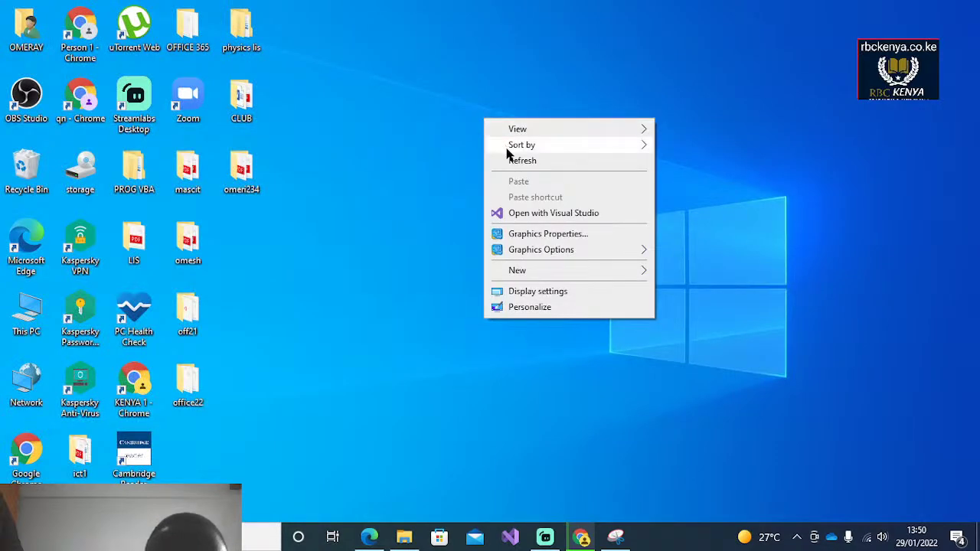
mouse_move(524, 152)
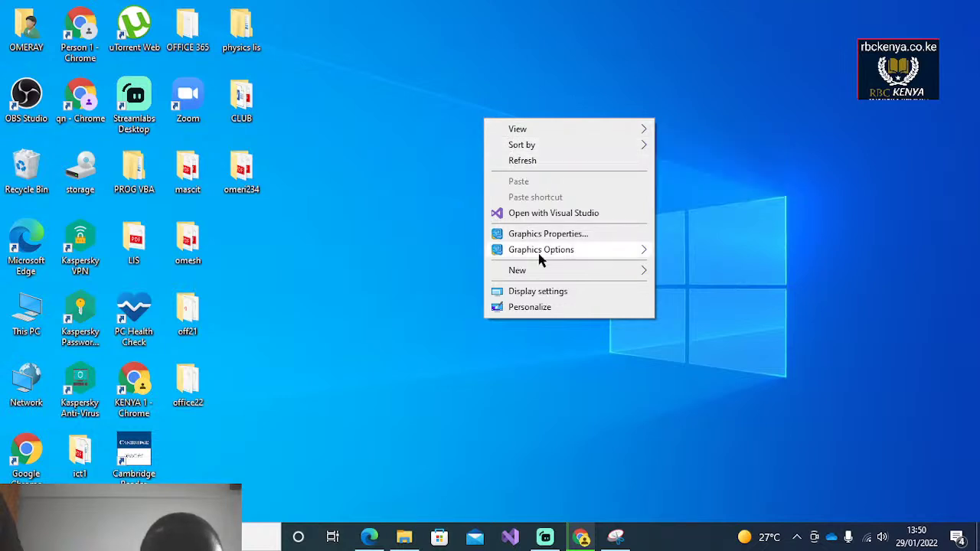
mouse_move(545, 271)
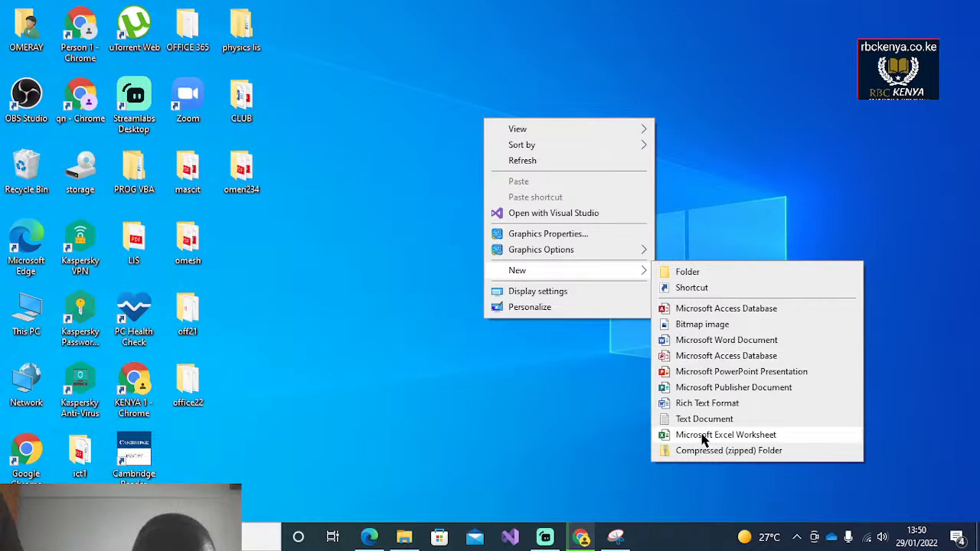
left_click(728, 341)
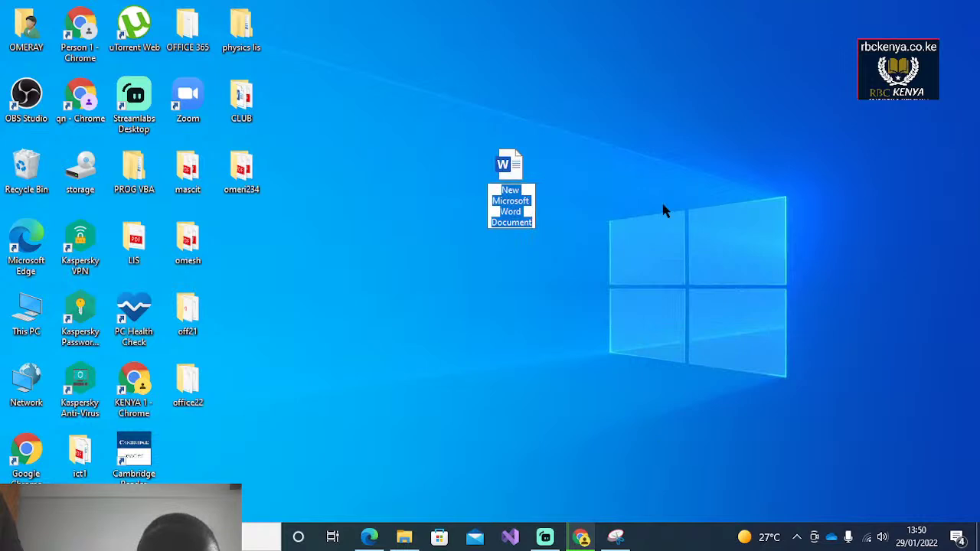
key("Return")
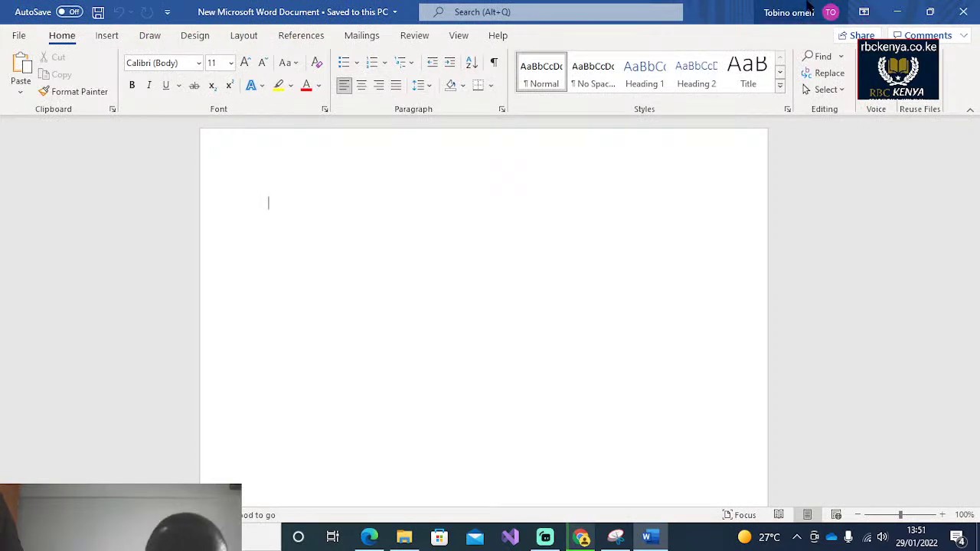
- Check the signed-in Word account, then type 'NNNNNNN' on the document's first line
left_click(831, 12)
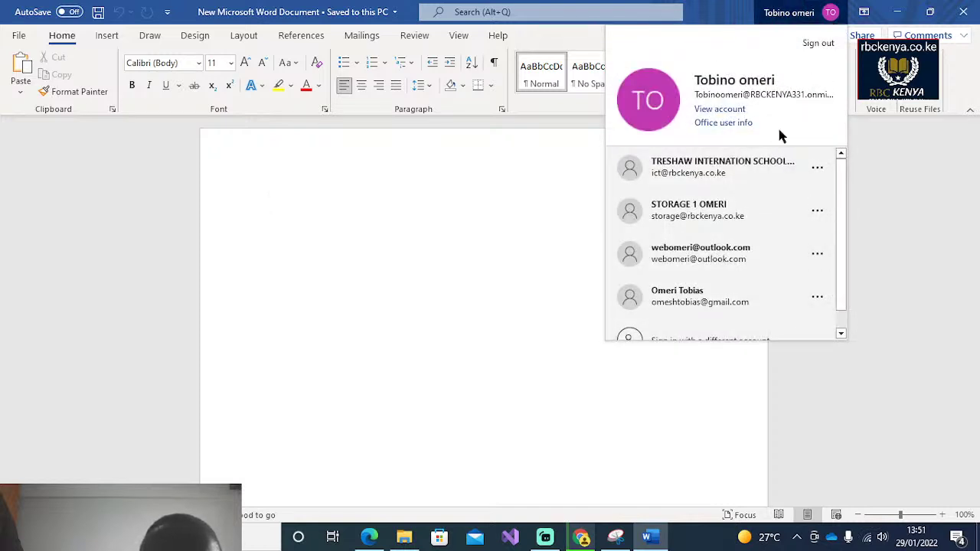
left_click(503, 231)
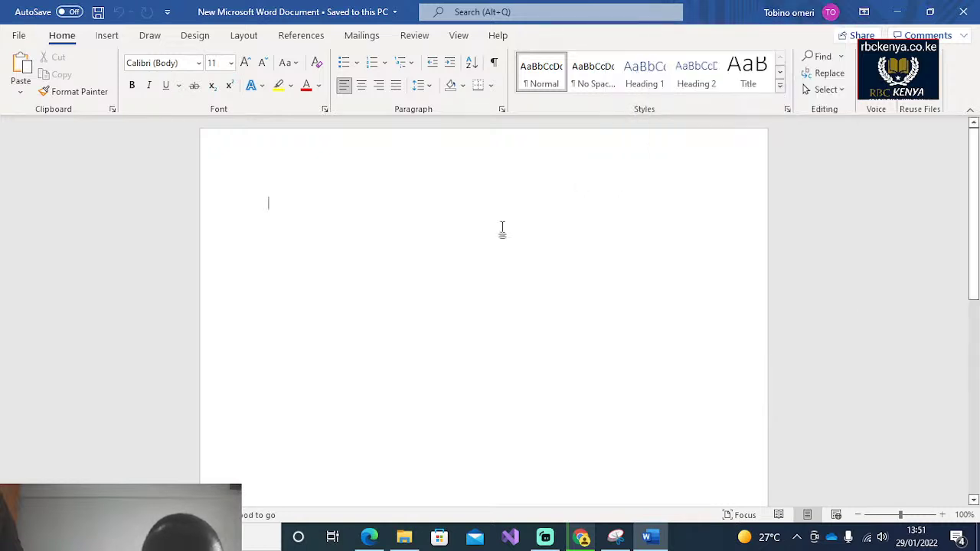
type("NNNNNNN")
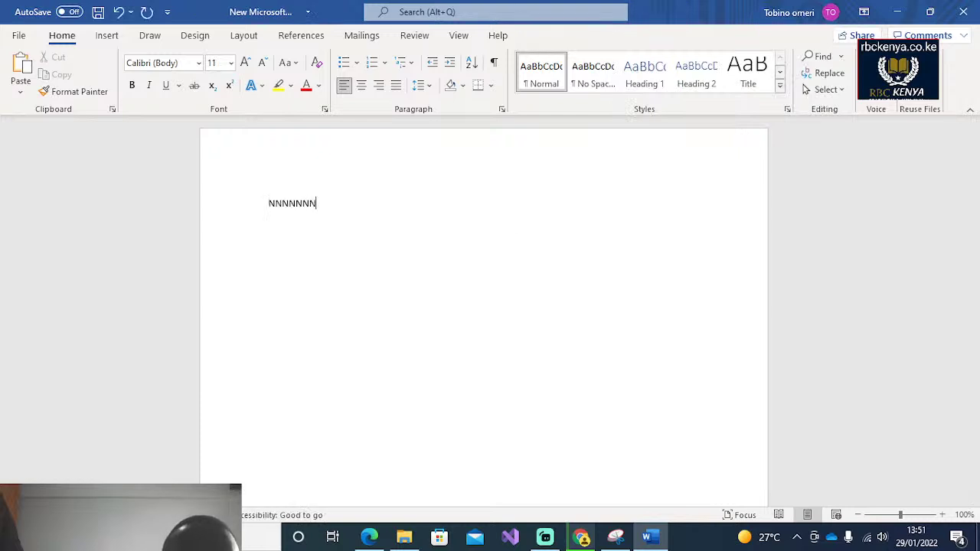